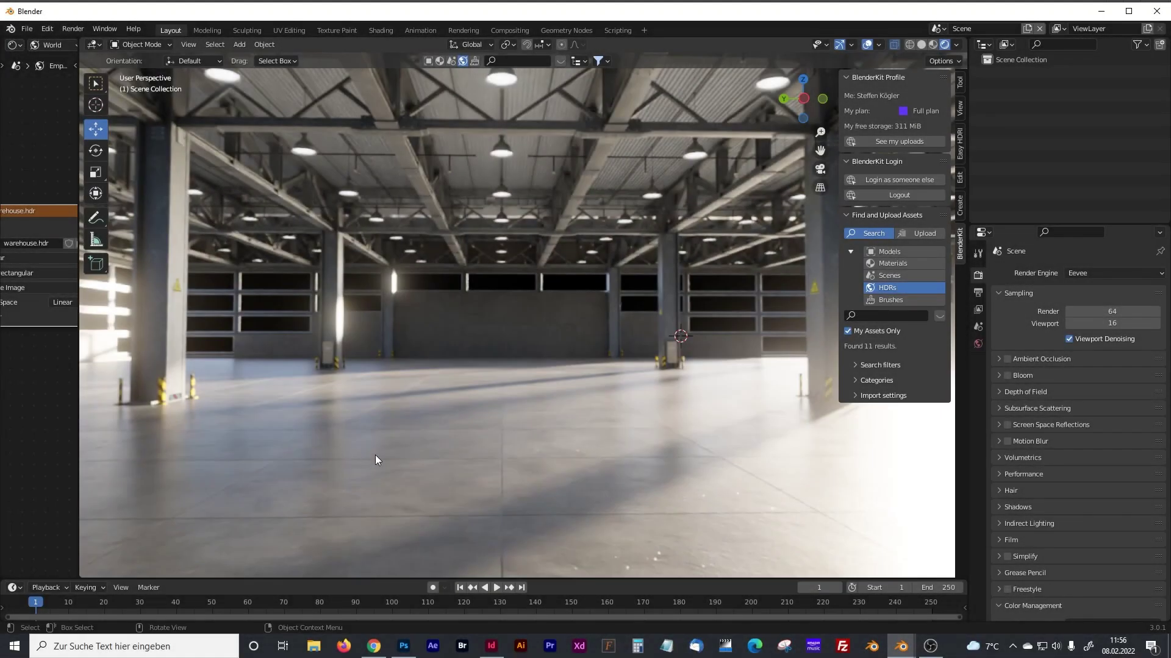
Step: Orbit around the warehouse HDRI preview and tilt up toward the ceiling trusses
{"action": "middle_click_drag", "start_coordinate": [460, 396], "coordinate": [431, 387]}
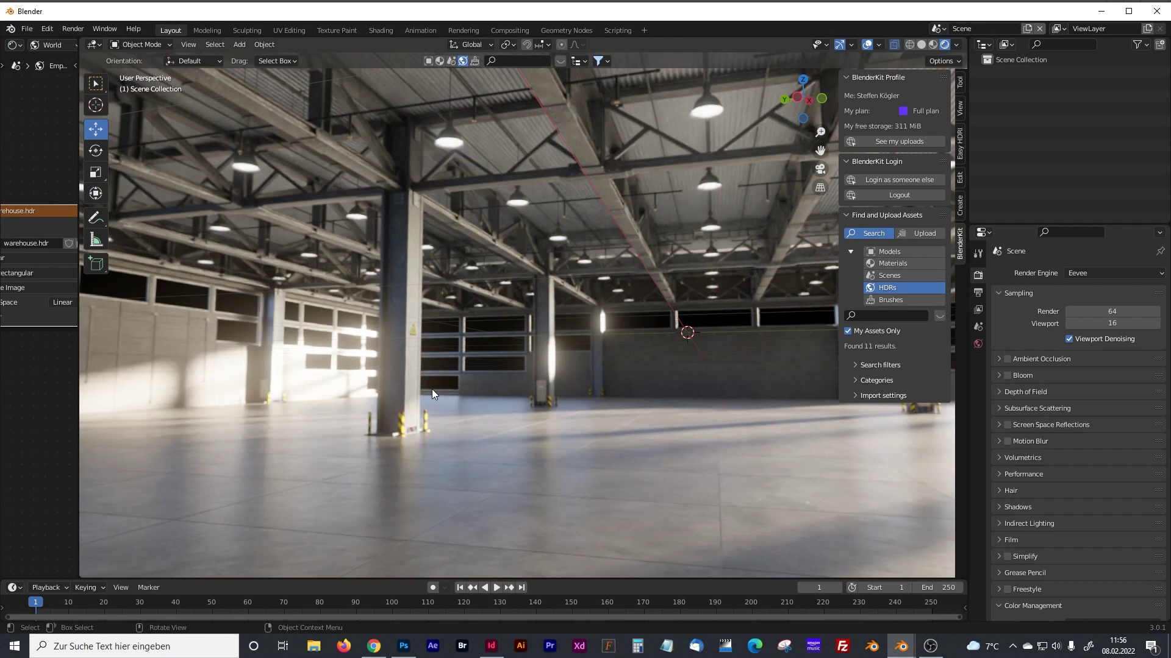
{"action": "middle_click_drag", "start_coordinate": [441, 391], "coordinate": [489, 375]}
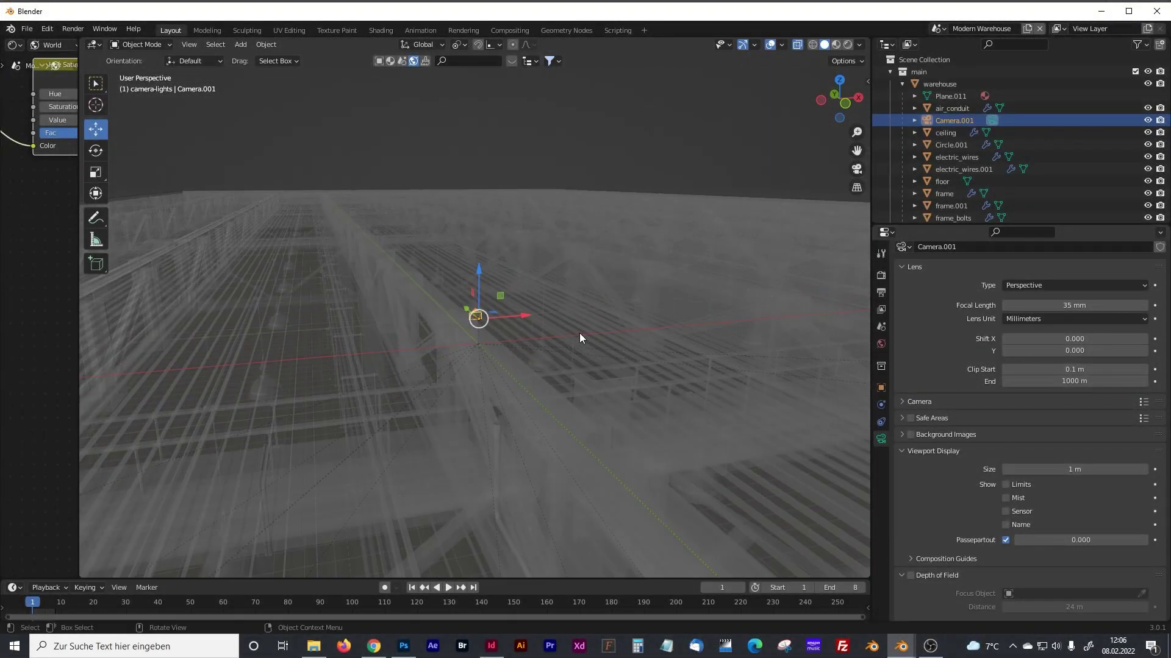
Step: Look through Camera.001 and show its location and rotation in the sidebar's Item tab
{"action": "middle_click_drag", "start_coordinate": [579, 333], "coordinate": [561, 322]}
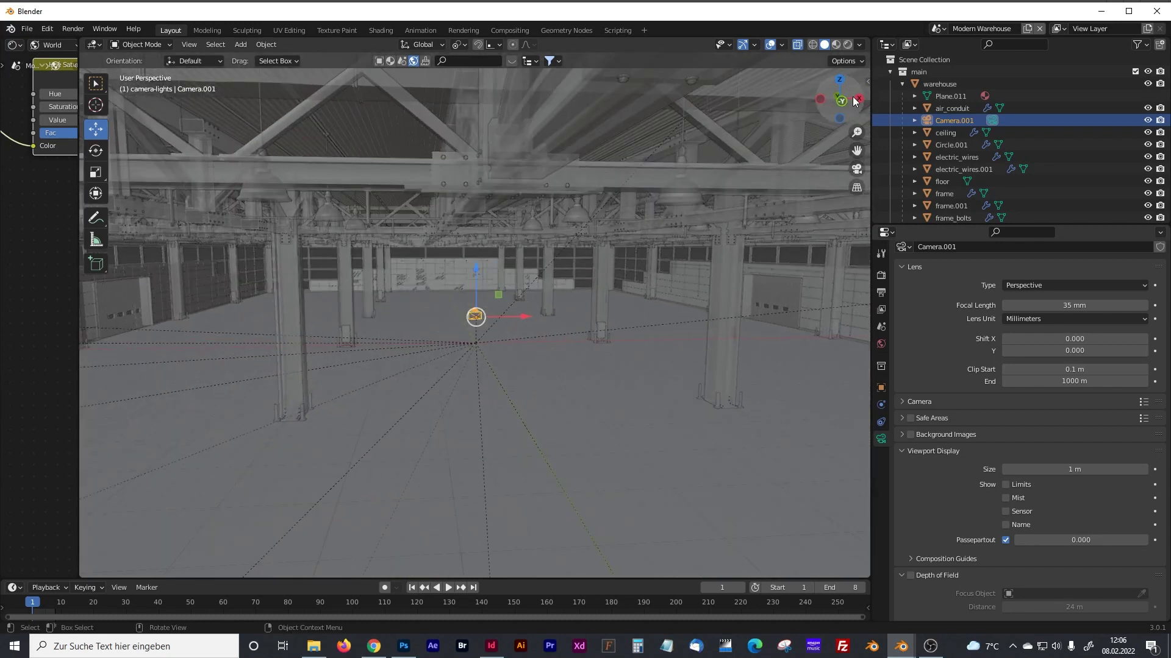
{"action": "left_click", "coordinate": [868, 81]}
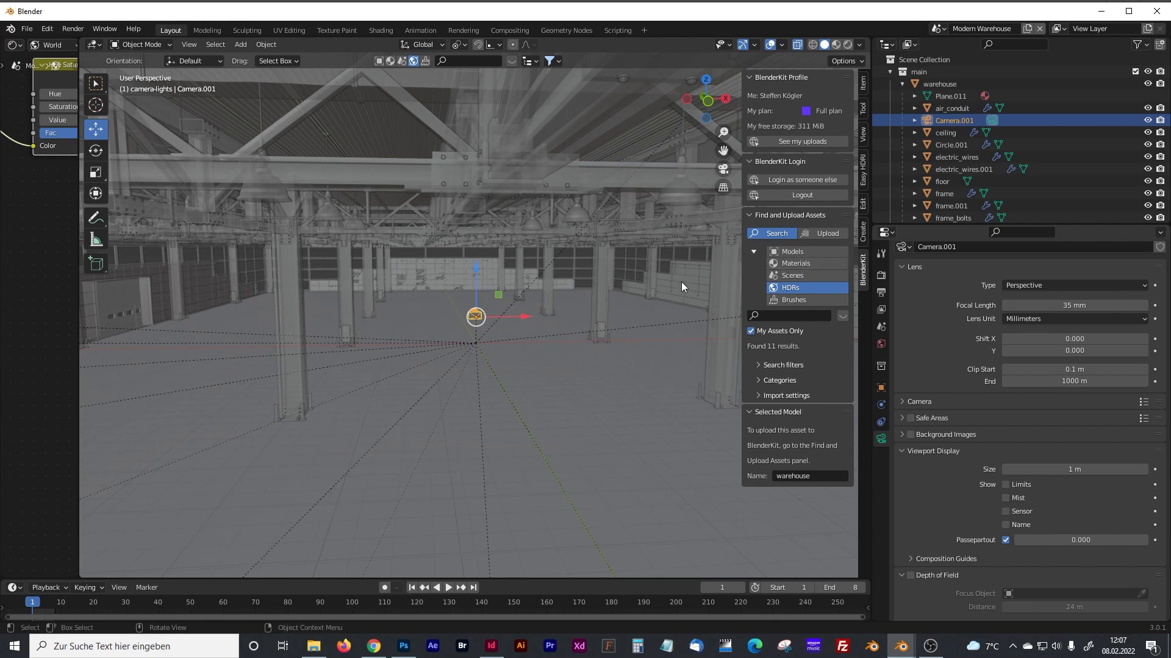
{"action": "key", "text": "n"}
{"action": "key", "text": "KP_0"}
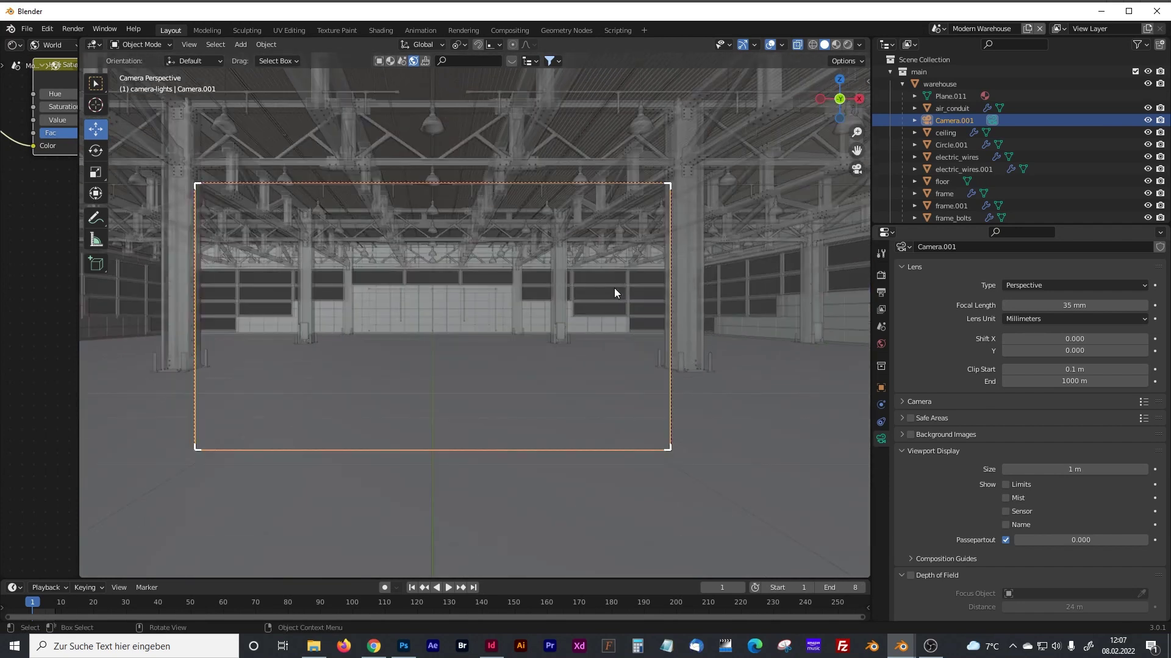
{"action": "key", "text": "n"}
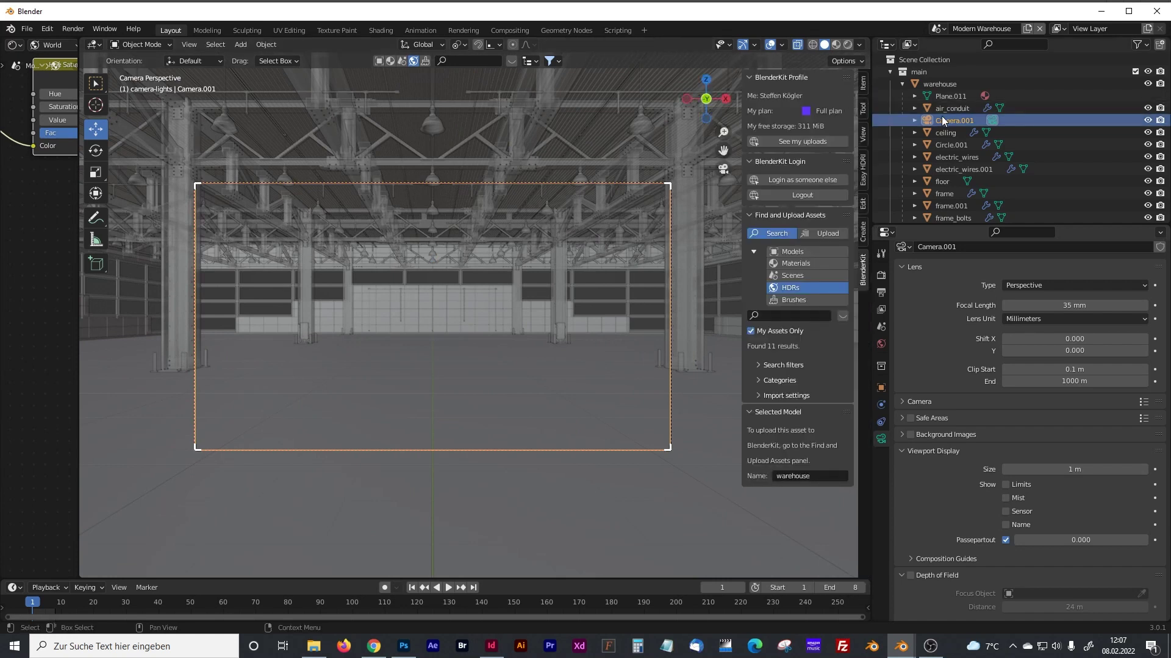
{"action": "left_click", "coordinate": [865, 84]}
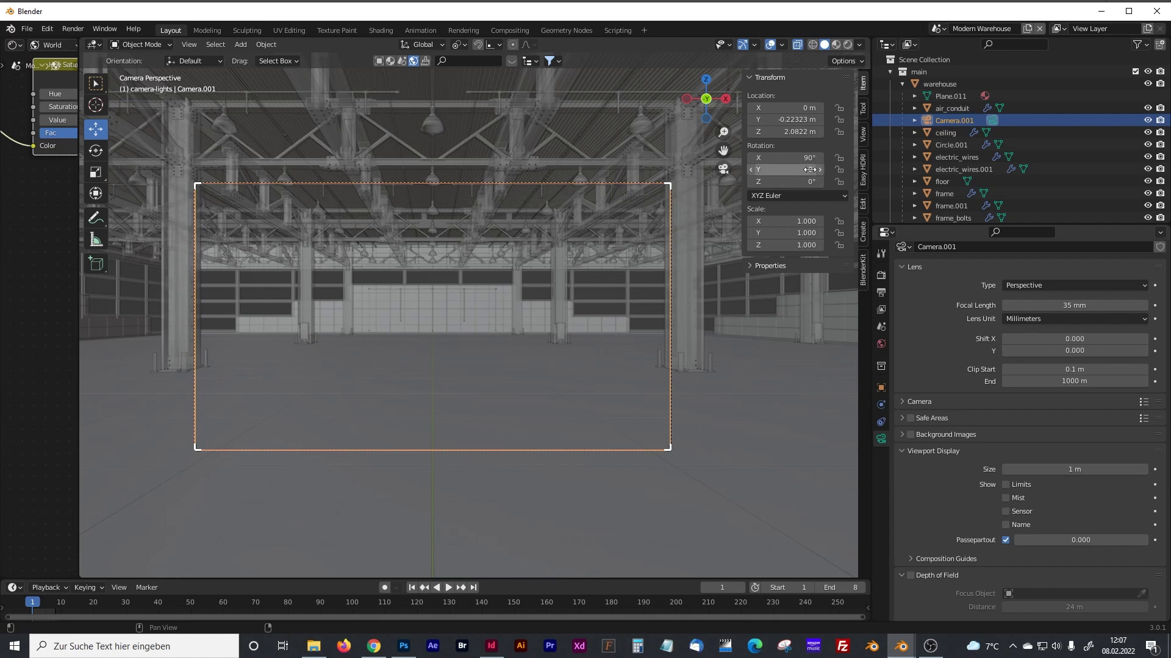
Step: Set the camera's Y rotation to 0°
{"action": "mouse_move", "coordinate": [793, 170]}
{"action": "left_mouse_down"}
{"action": "mouse_move", "coordinate": [817, 170]}
{"action": "mouse_move", "coordinate": [792, 169]}
{"action": "left_mouse_up"}
{"action": "double_click", "coordinate": [787, 169]}
{"action": "type", "text": "0"}
{"action": "key", "text": "Return"}
Step: Lower the camera along Z to about 1.6 m and look through it again
{"action": "middle_click_drag", "start_coordinate": [709, 175], "coordinate": [527, 285]}
{"action": "left_click_drag", "start_coordinate": [503, 268], "coordinate": [497, 323]}
{"action": "scroll", "coordinate": [495, 342], "scroll_direction": "up", "scroll_amount": 2}
{"action": "scroll", "coordinate": [495, 342], "scroll_direction": "up", "scroll_amount": 1}
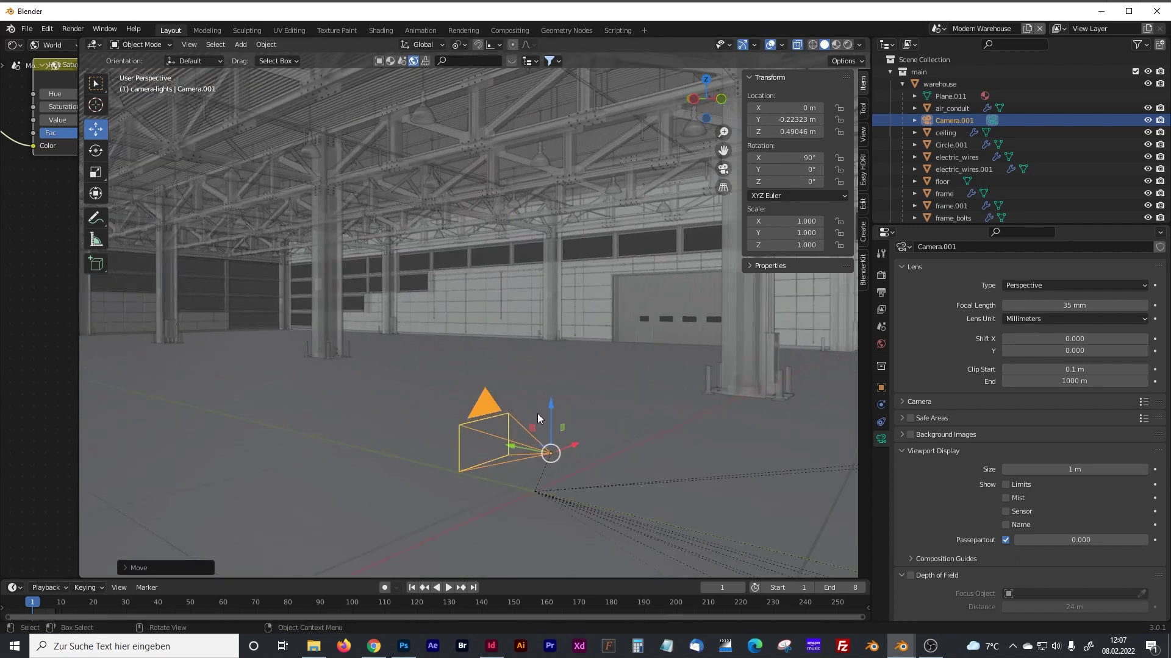
{"action": "left_click_drag", "start_coordinate": [550, 407], "coordinate": [547, 303]}
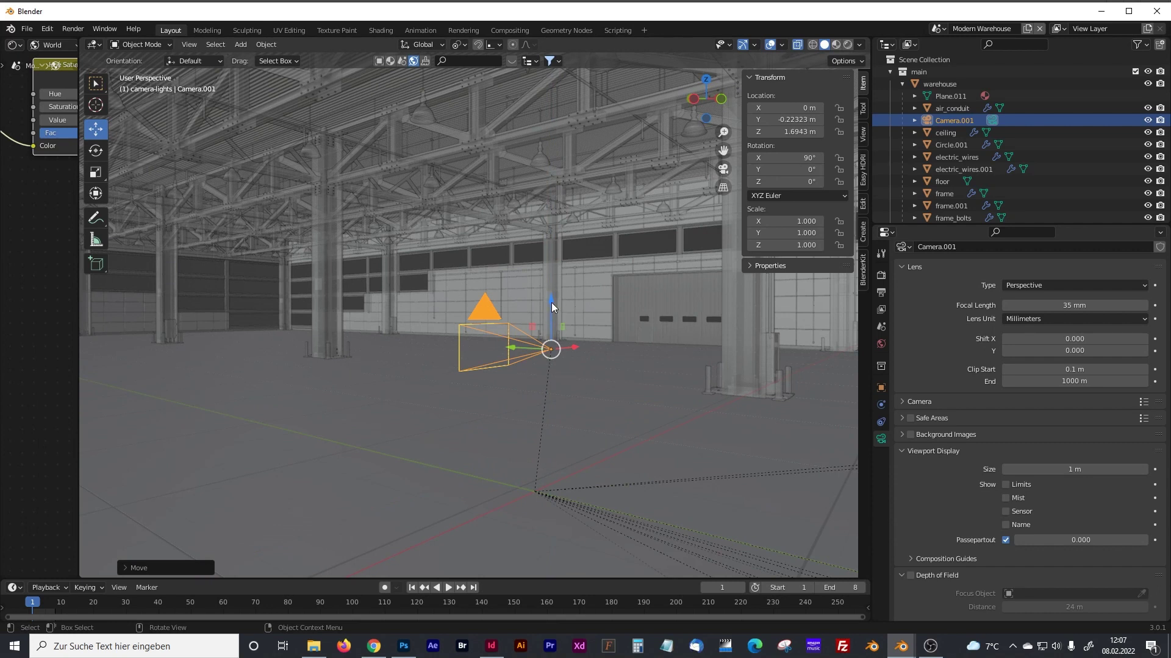
{"action": "left_click_drag", "start_coordinate": [551, 303], "coordinate": [552, 313]}
{"action": "middle_click_drag", "start_coordinate": [568, 323], "coordinate": [568, 367]}
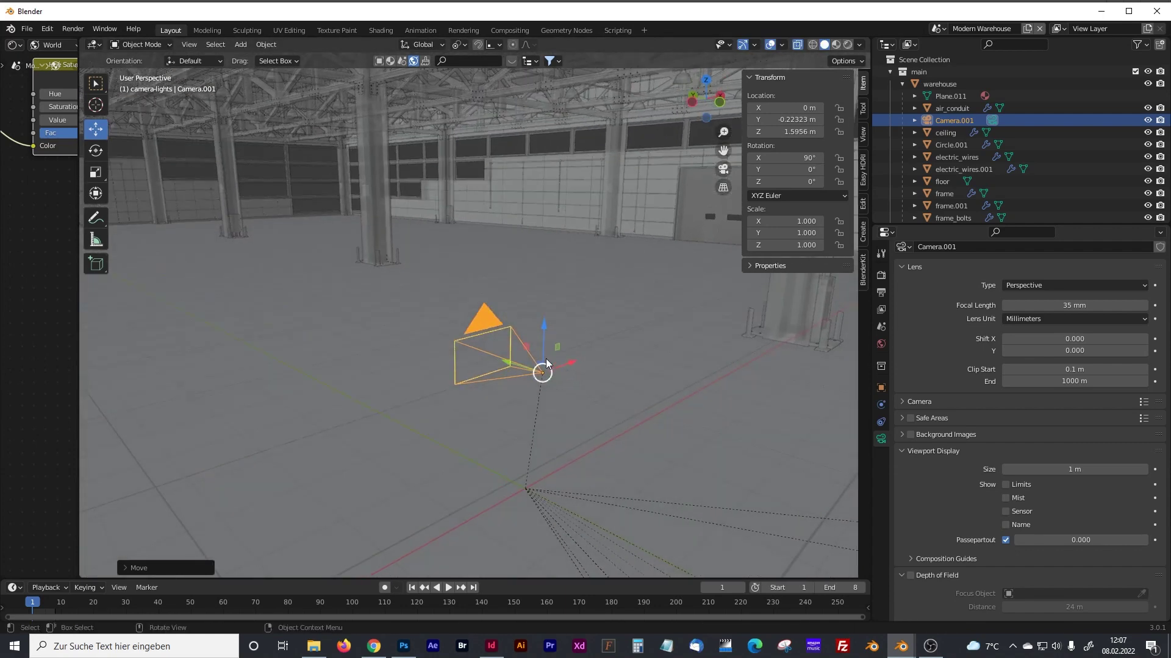
{"action": "key", "text": "KP_0"}
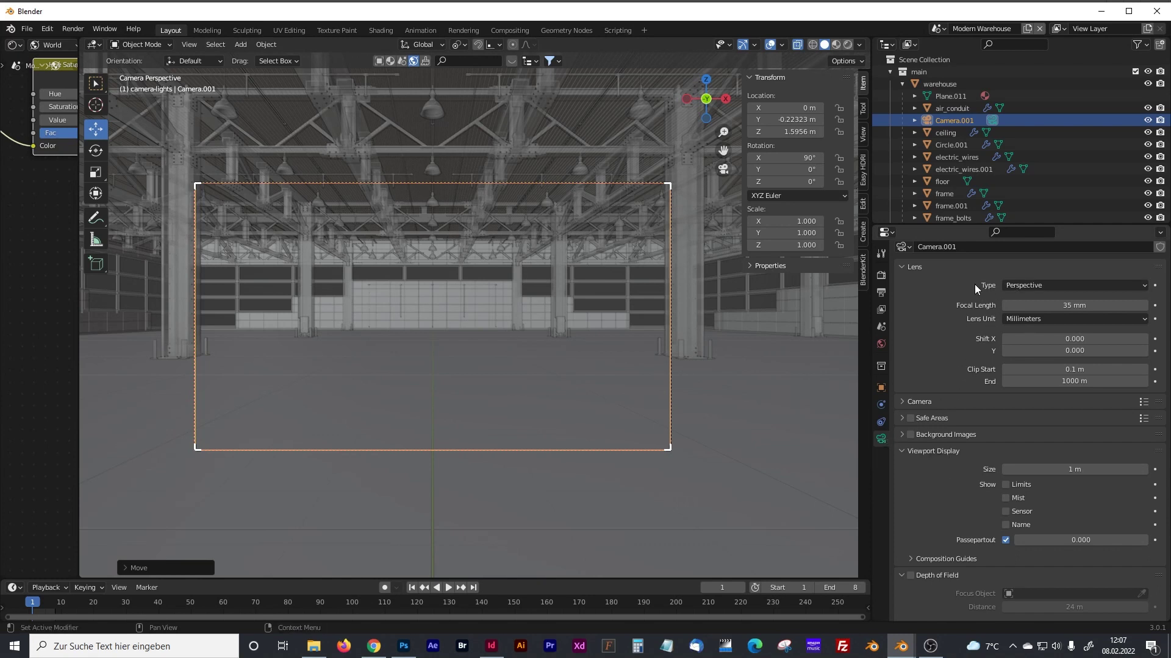
Step: Switch Camera.001's lens to Panoramic and check the Equirectangular projection type
{"action": "scroll", "coordinate": [1006, 302], "scroll_direction": "up", "scroll_amount": 1}
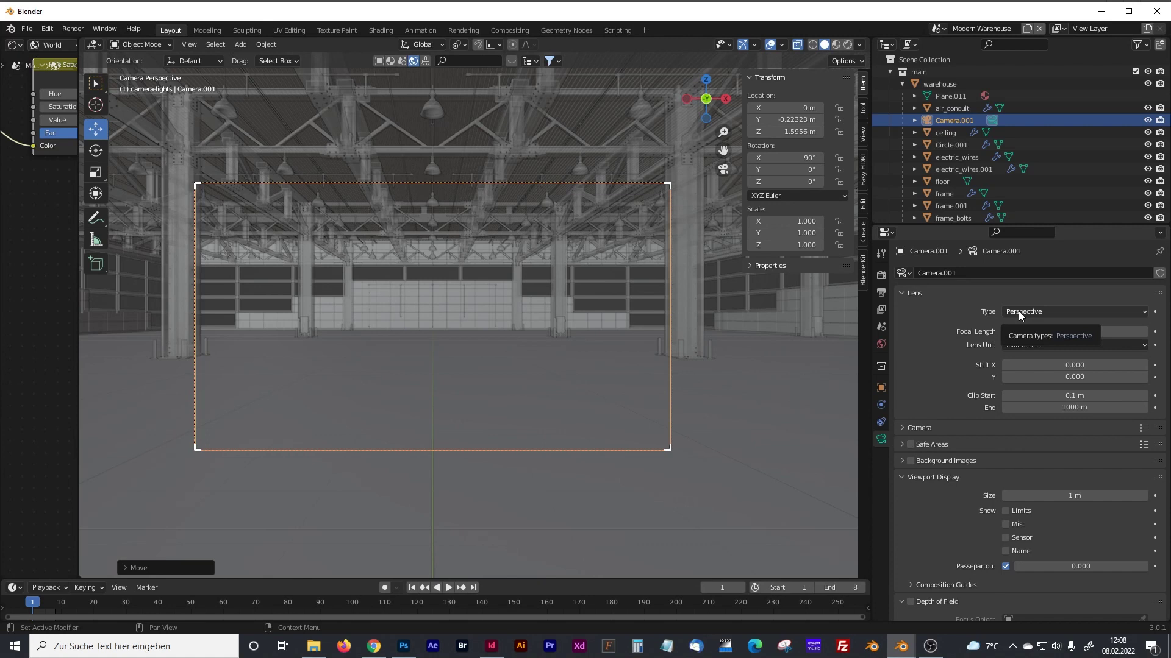
{"action": "left_click", "coordinate": [1018, 312]}
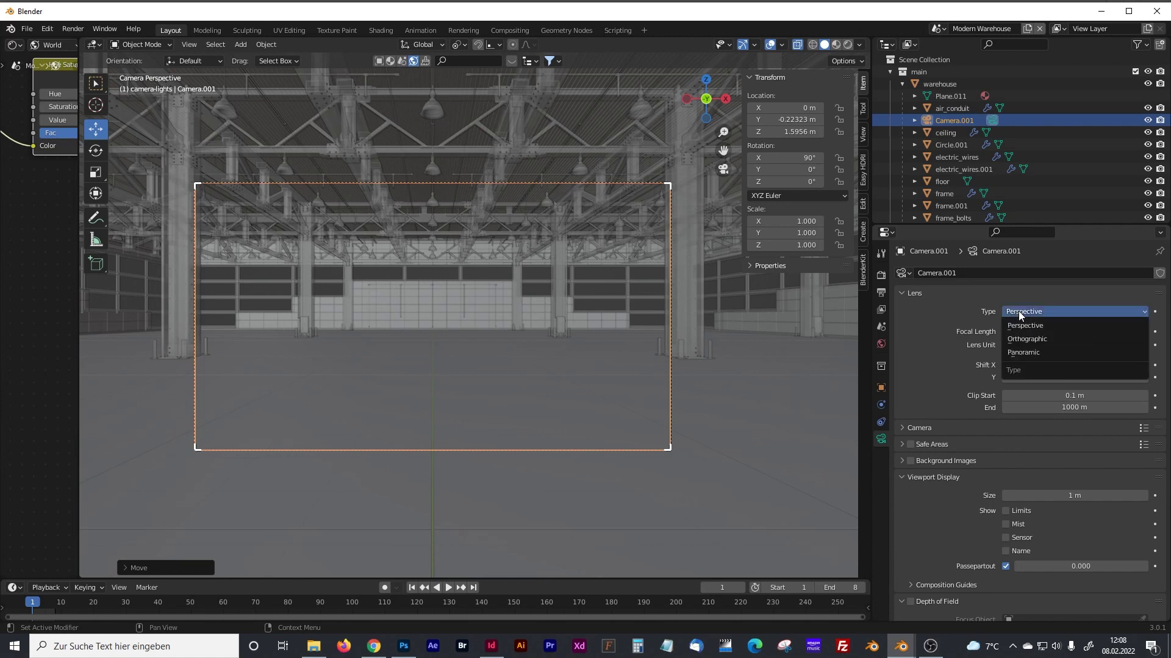
{"action": "left_click", "coordinate": [1027, 353]}
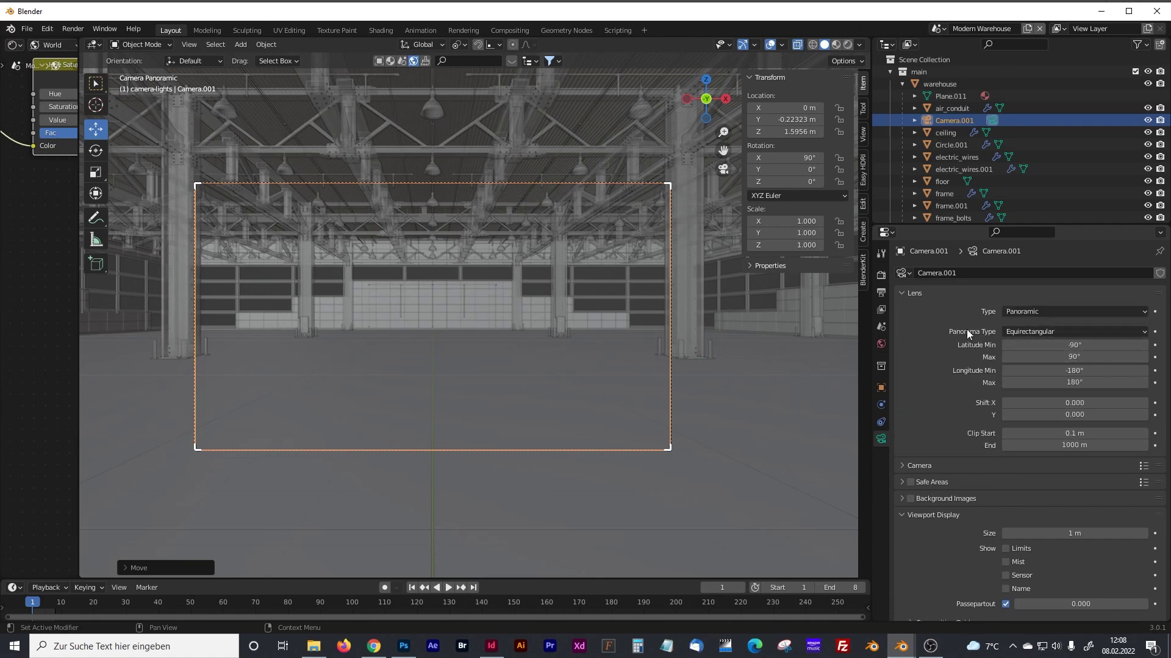
{"action": "left_click", "coordinate": [1019, 334]}
Step: Preview the warehouse panorama in Rendered shading and show the Output properties
{"action": "left_click", "coordinate": [847, 46]}
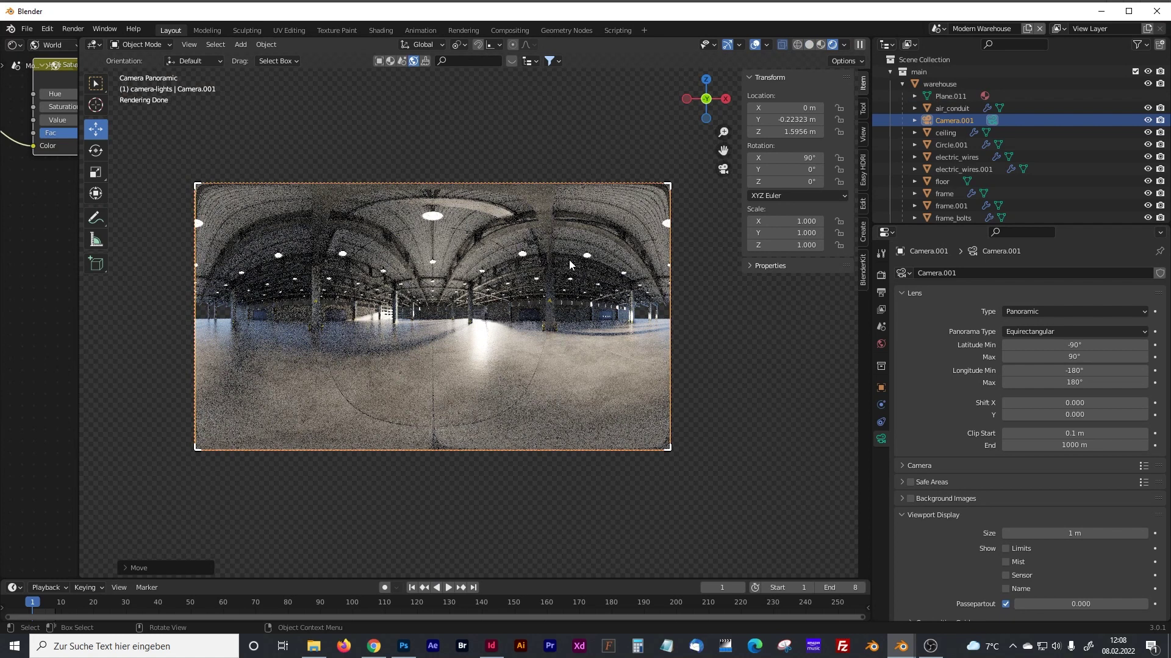
{"action": "left_click", "coordinate": [881, 274]}
{"action": "left_click", "coordinate": [881, 292]}
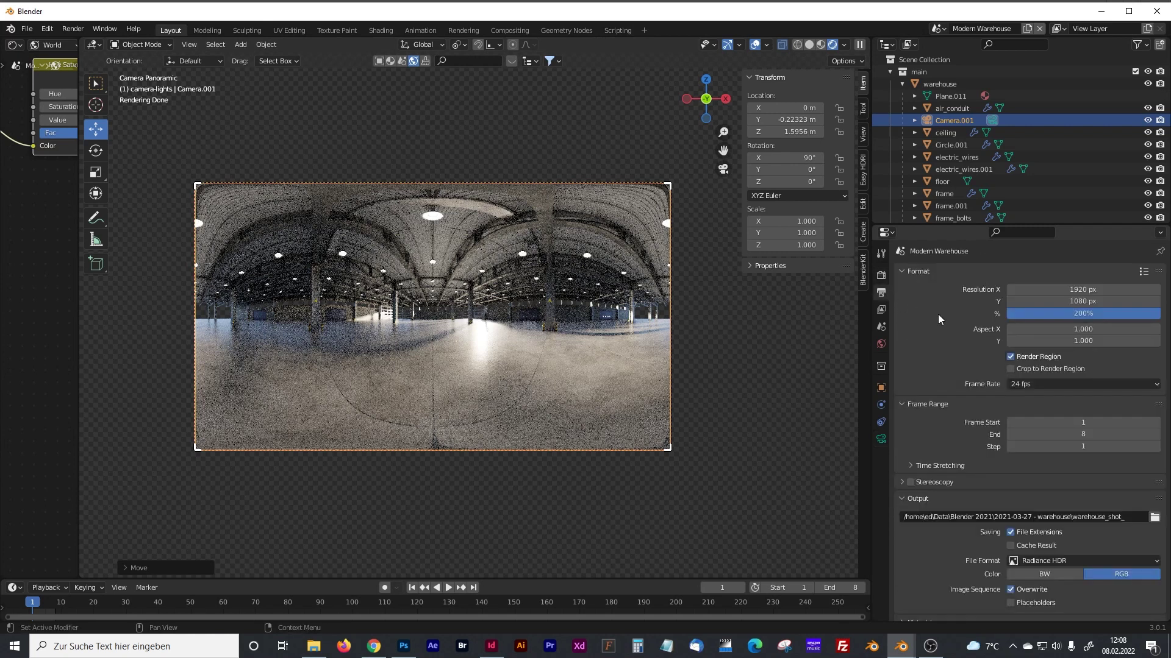
Step: Try a 400% resolution scale, revert to 200%, and check the Radiance HDR file format
{"action": "left_click", "coordinate": [1081, 315]}
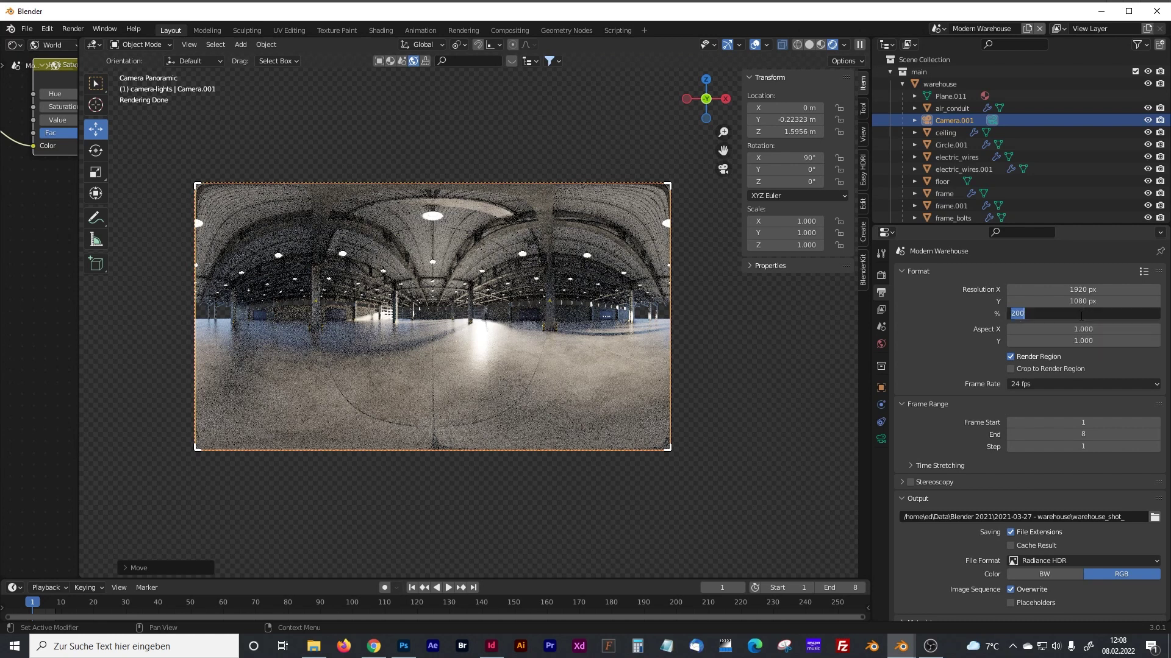
{"action": "type", "text": "400"}
{"action": "key", "text": "Return"}
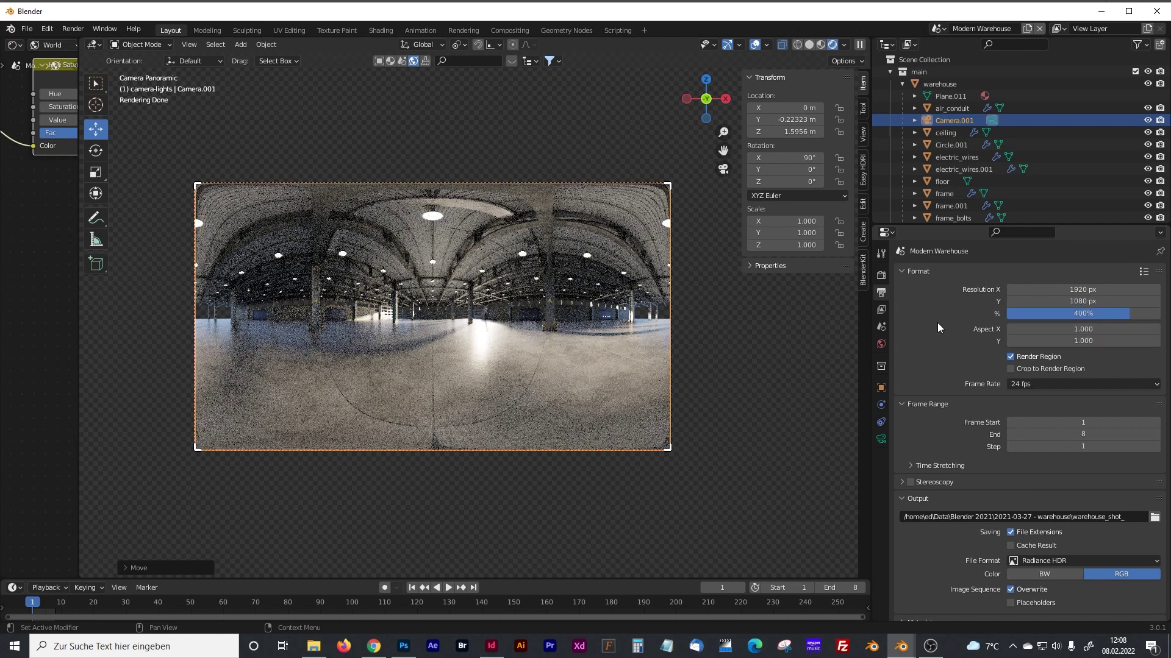
{"action": "left_click", "coordinate": [1086, 316]}
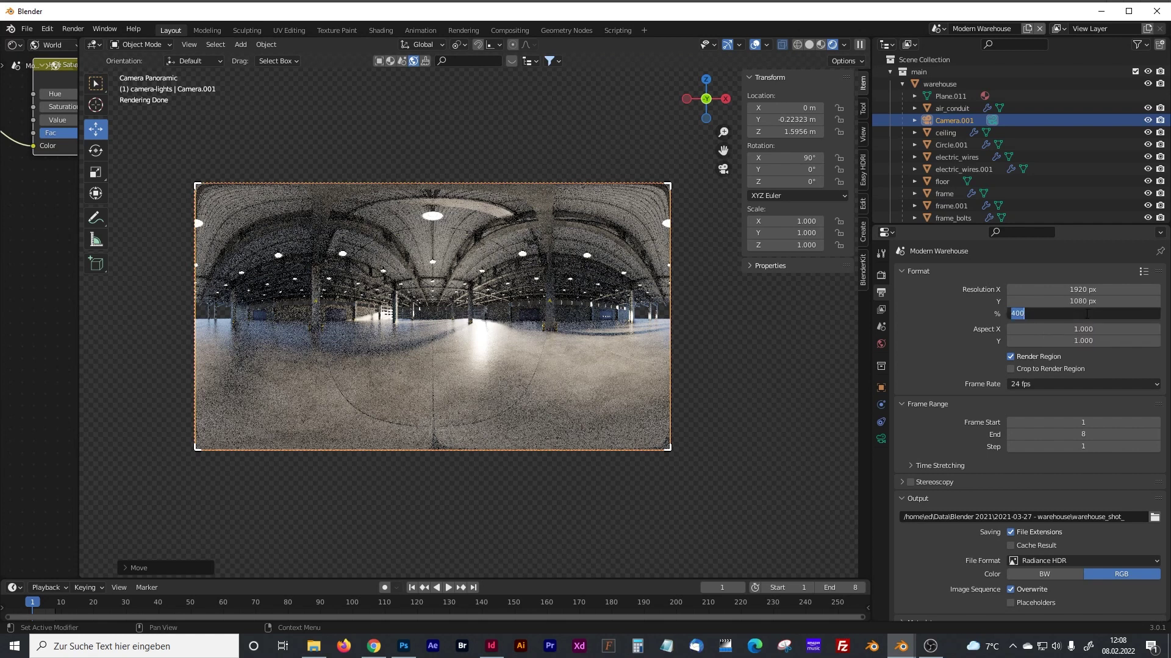
{"action": "type", "text": "200"}
{"action": "key", "text": "Return"}
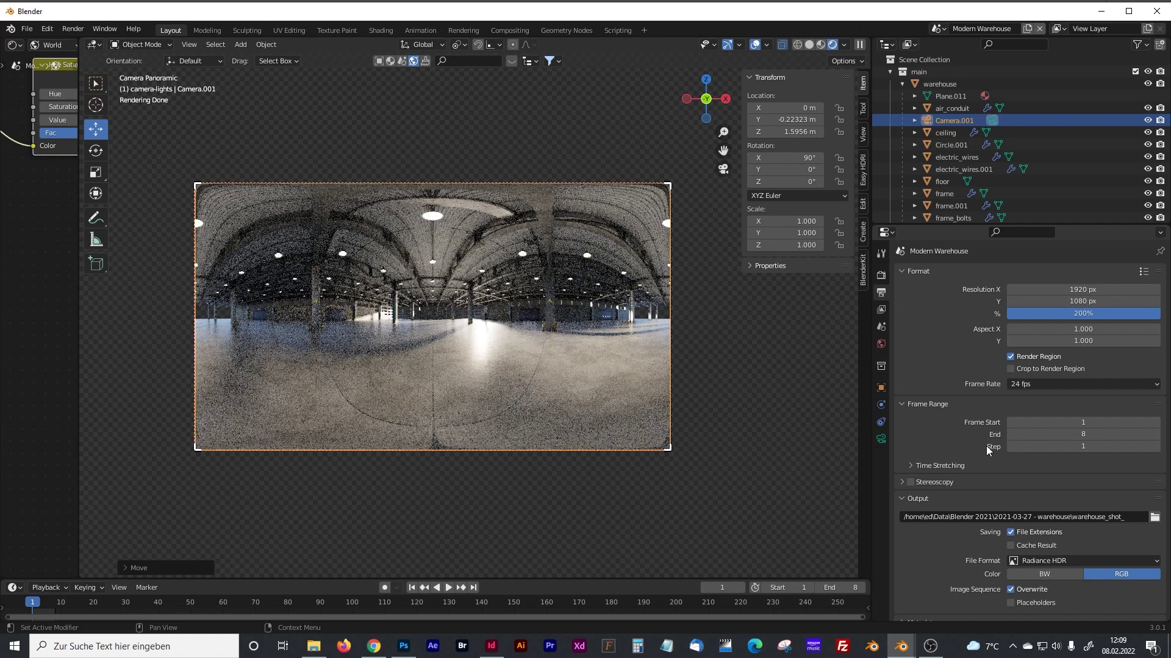
{"action": "scroll", "coordinate": [1132, 486], "scroll_direction": "down", "scroll_amount": 1}
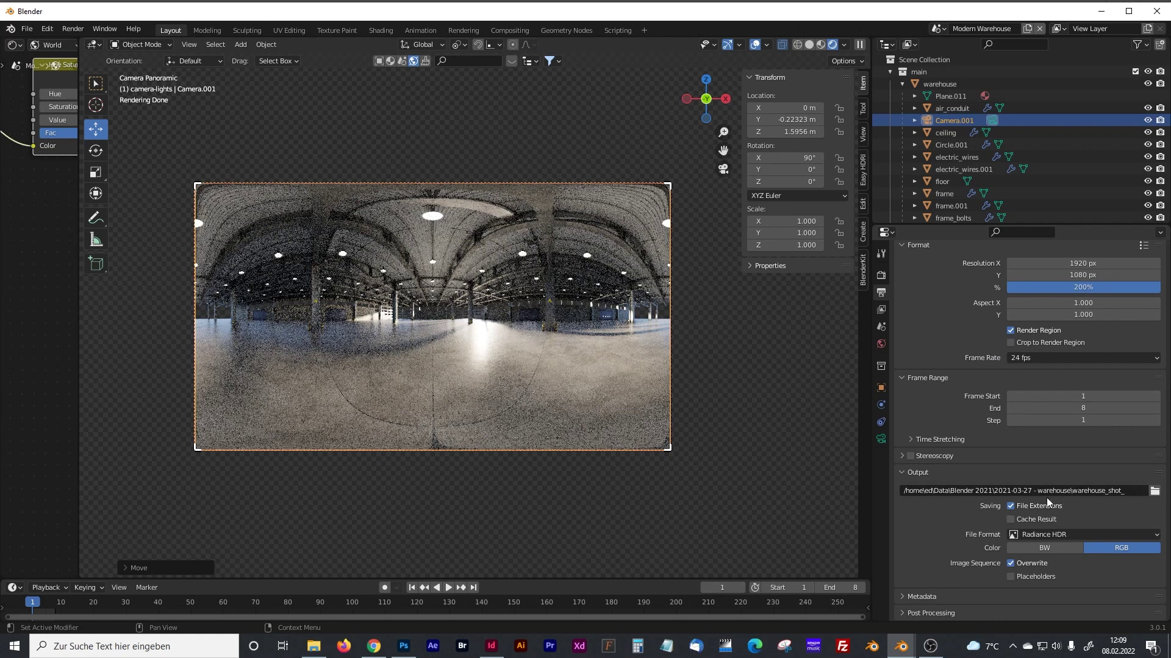
{"action": "left_click", "coordinate": [1060, 540]}
Step: Review the panoramic lens settings, then view the Fog Glow and Lens Distortion compositing nodes
{"action": "left_click", "coordinate": [881, 440]}
{"action": "scroll", "coordinate": [906, 500], "scroll_direction": "down", "scroll_amount": 5}
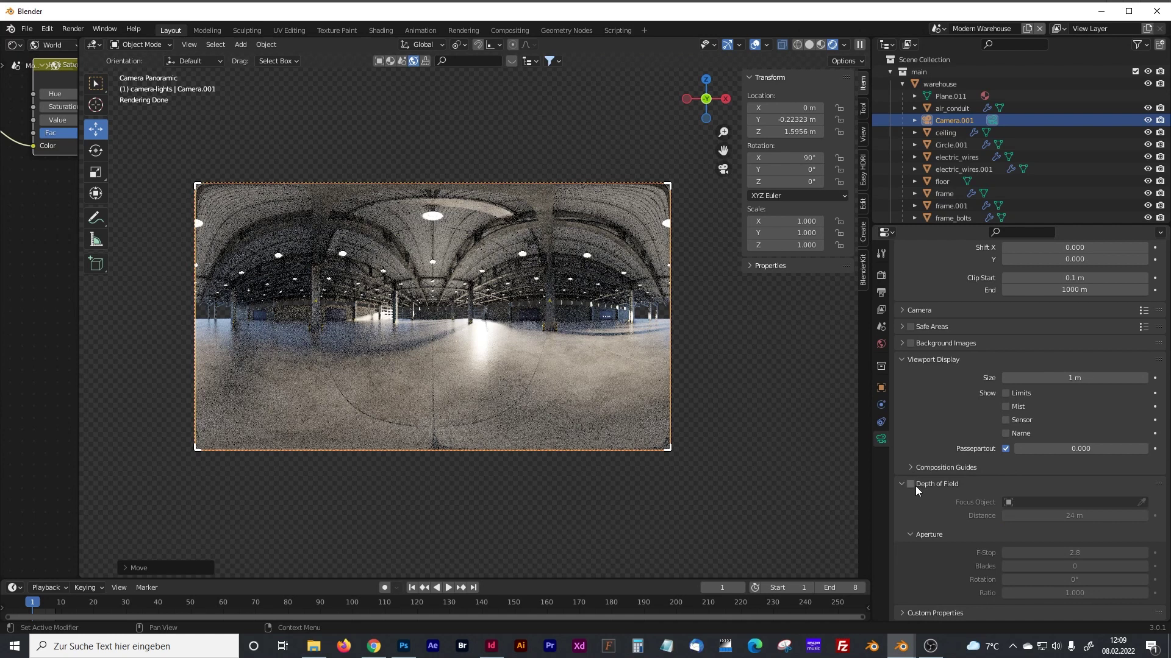
{"action": "scroll", "coordinate": [928, 449], "scroll_direction": "up", "scroll_amount": 6}
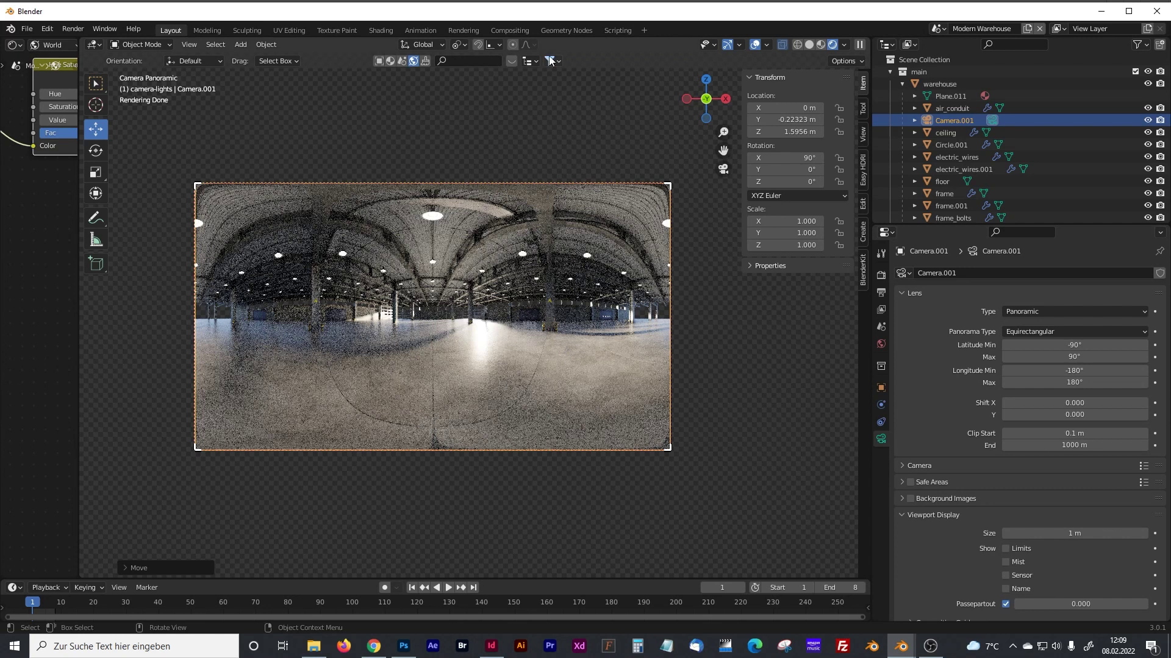
{"action": "left_click", "coordinate": [511, 30]}
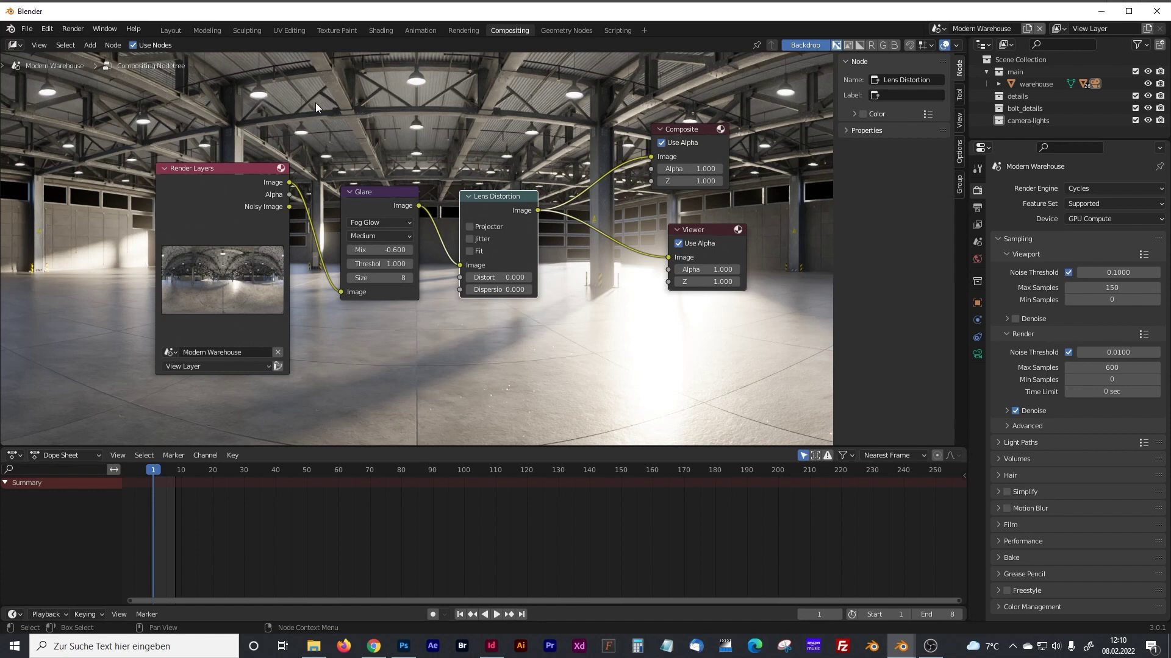
Step: Return to the Layout view showing Camera.001's Panoramic Equirectangular lens settings
{"action": "scroll", "coordinate": [343, 123], "scroll_direction": "left", "scroll_amount": 2, "text": "ctrl"}
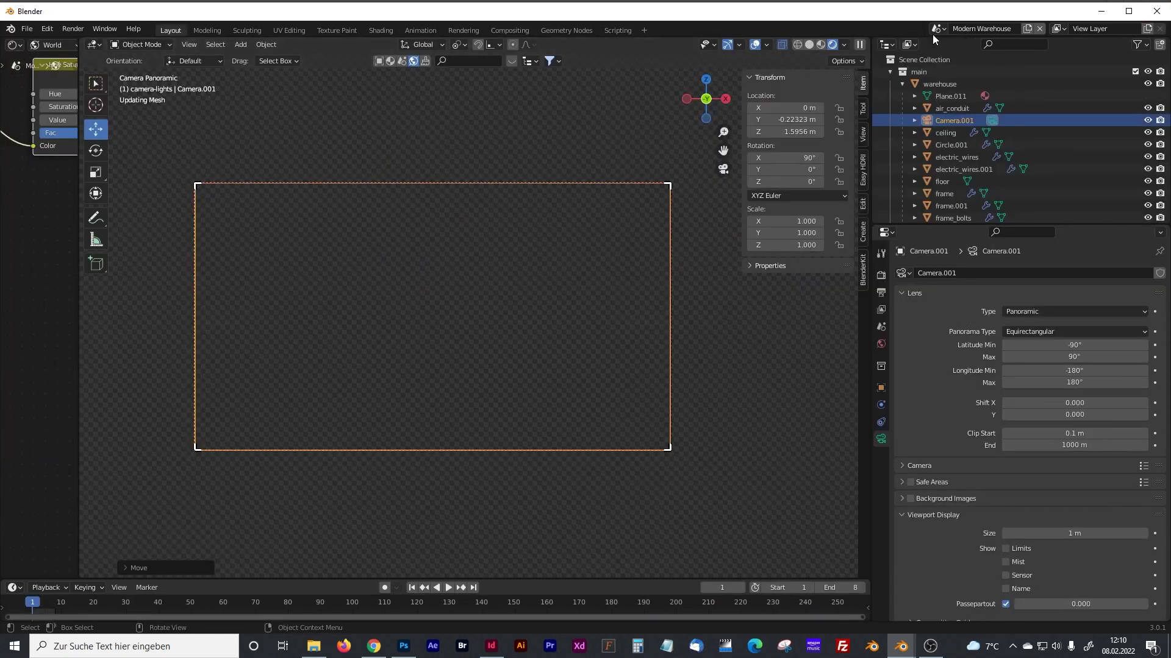
Step: Switch to the abstract scene and orbit down onto the pink backdrop and sphere
{"action": "left_click", "coordinate": [942, 31]}
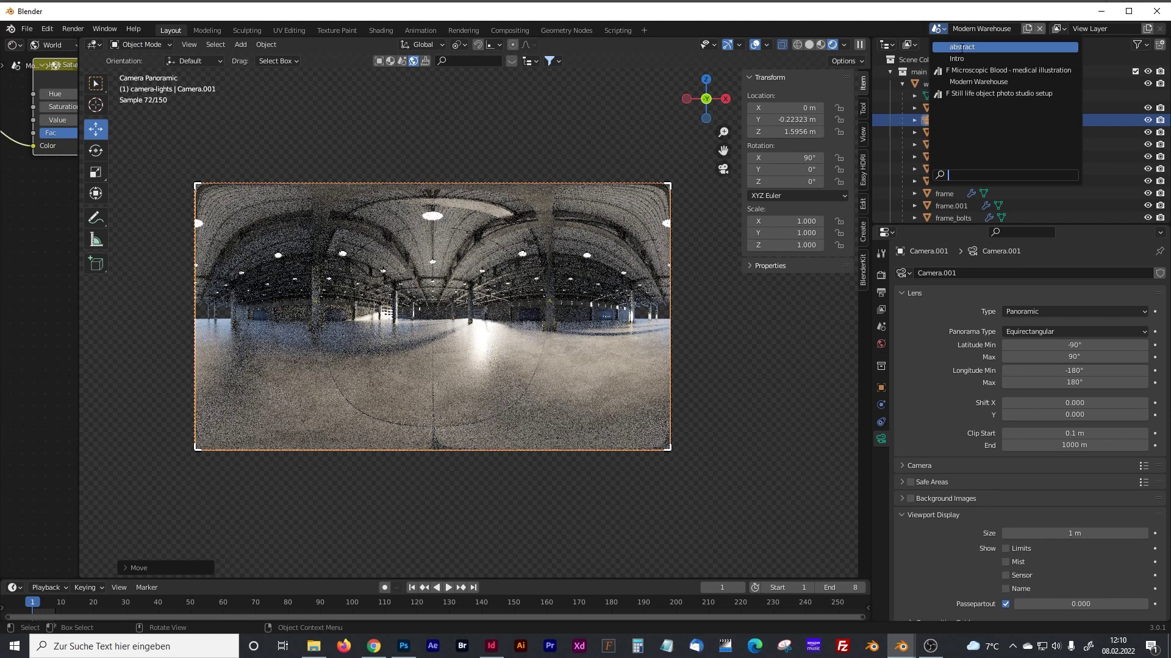
{"action": "left_click", "coordinate": [963, 48]}
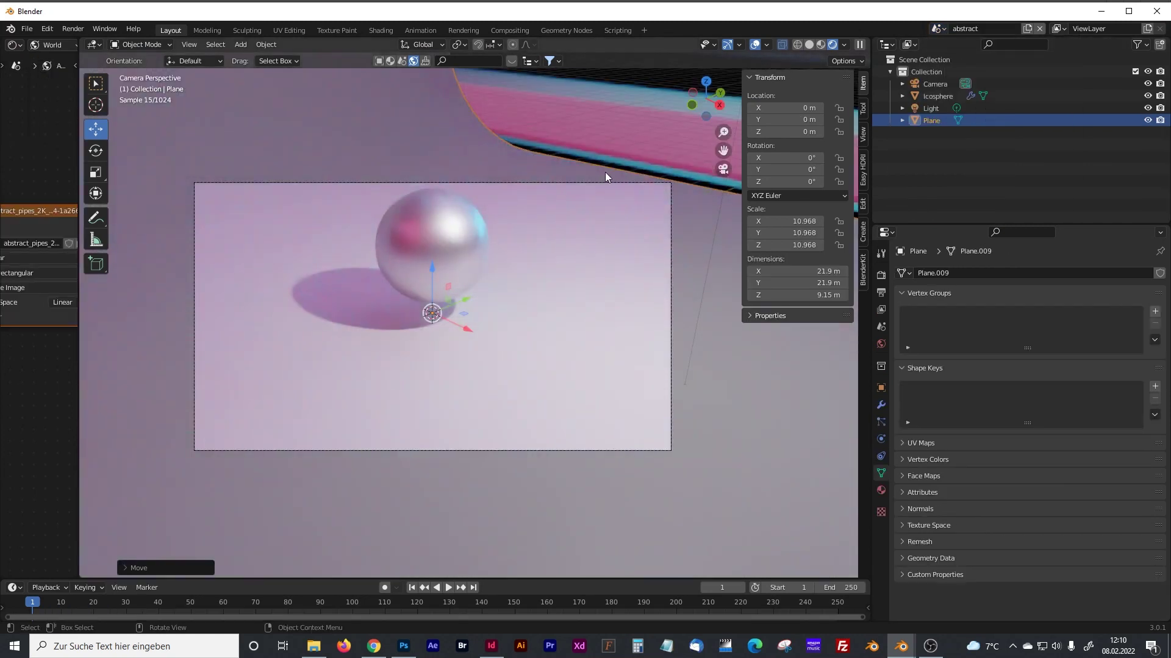
{"action": "middle_click_drag", "start_coordinate": [587, 164], "coordinate": [317, 146]}
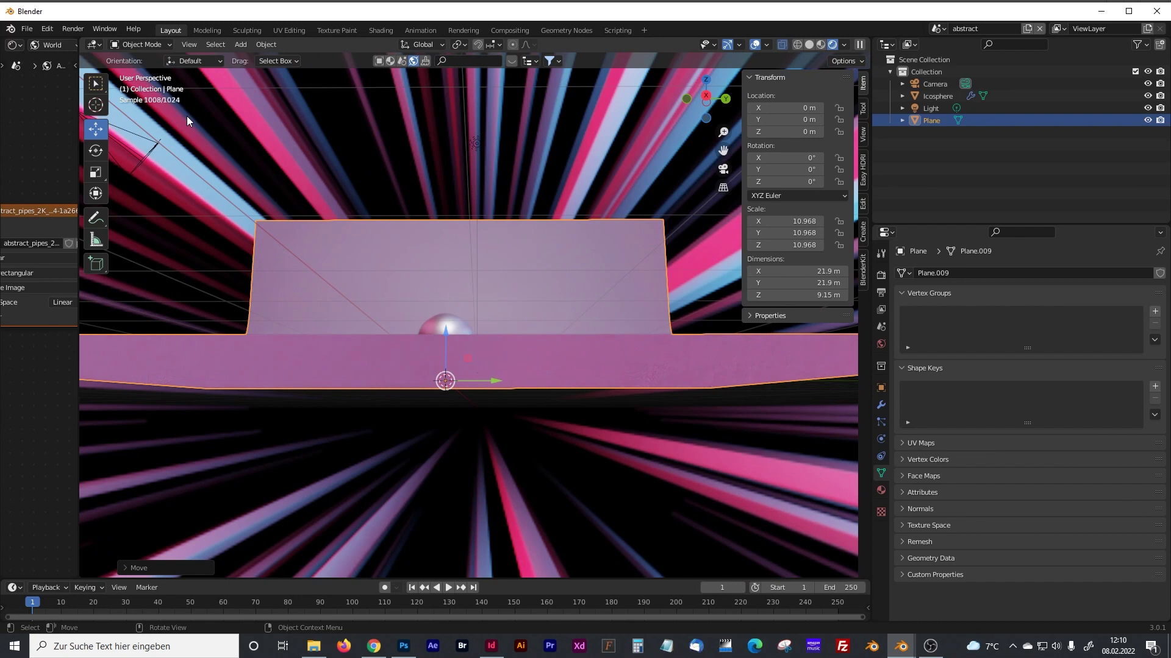
{"action": "middle_click_drag", "start_coordinate": [187, 116], "coordinate": [269, 153]}
{"action": "scroll", "coordinate": [311, 160], "scroll_direction": "down", "scroll_amount": 2}
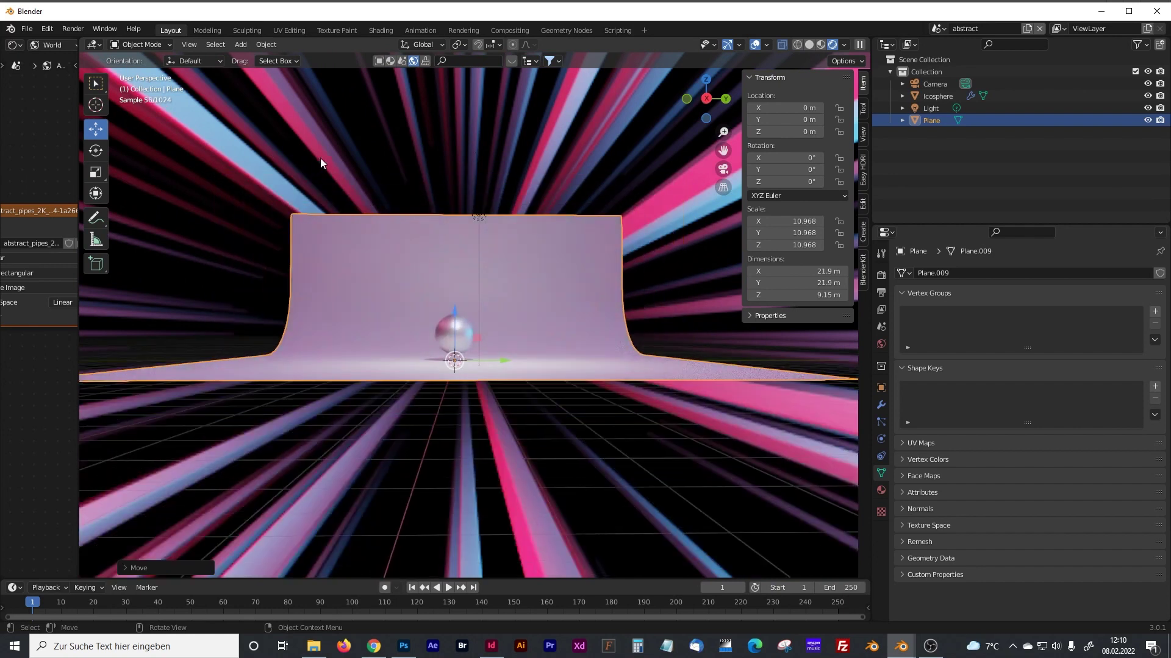
Step: Orbit and zoom around the chrome icosphere to view it from several angles
{"action": "middle_click_drag", "start_coordinate": [549, 141], "coordinate": [588, 175]}
{"action": "scroll", "coordinate": [516, 342], "scroll_direction": "up", "scroll_amount": 8}
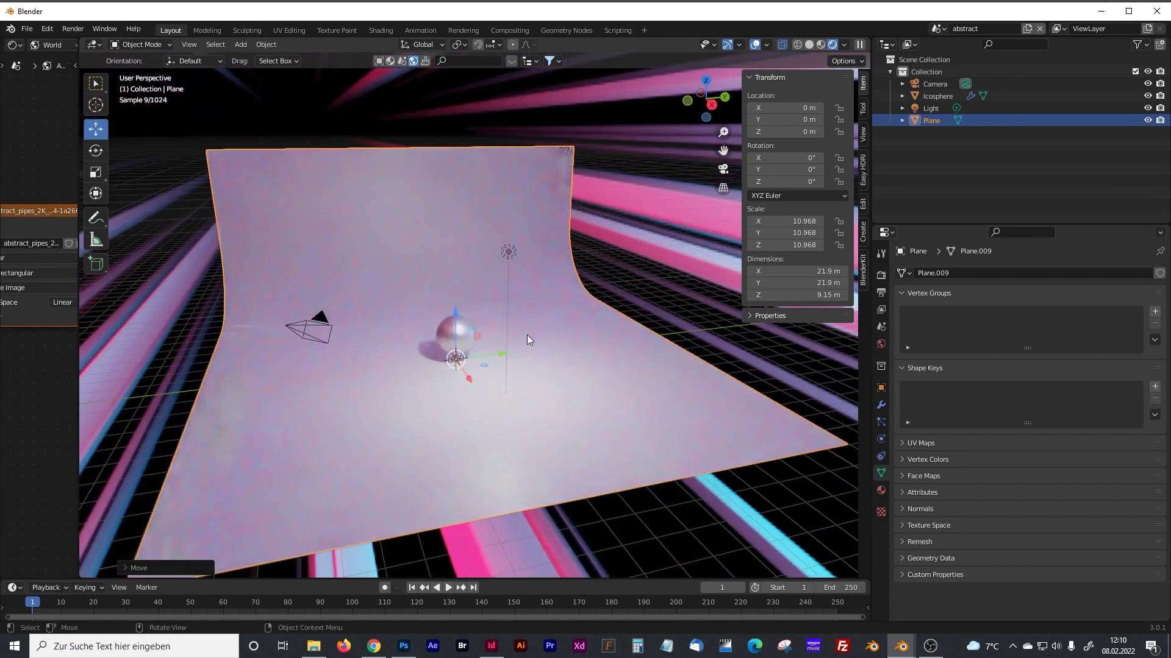
{"action": "mouse_move", "coordinate": [531, 269]}
{"action": "middle_mouse_down"}
{"action": "mouse_move", "coordinate": [549, 254]}
{"action": "mouse_move", "coordinate": [552, 264]}
{"action": "mouse_move", "coordinate": [499, 269]}
{"action": "mouse_move", "coordinate": [546, 264]}
{"action": "middle_mouse_up"}
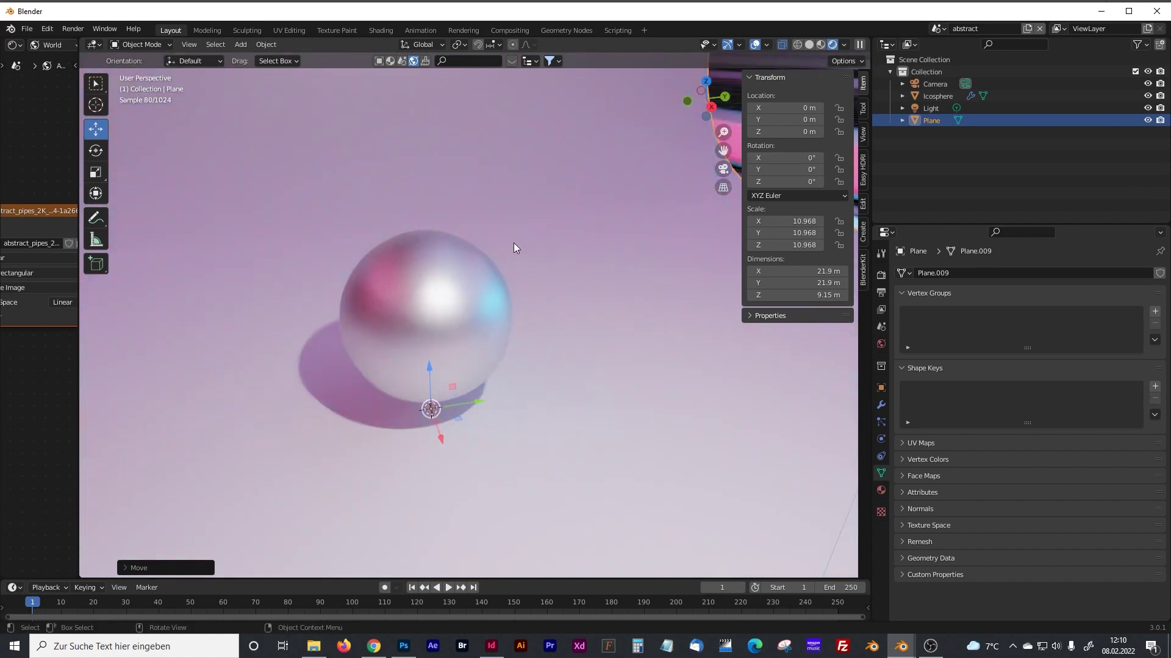
{"action": "scroll", "coordinate": [513, 243], "scroll_direction": "down", "scroll_amount": 8}
{"action": "scroll", "coordinate": [514, 244], "scroll_direction": "up", "scroll_amount": 2}
{"action": "scroll", "coordinate": [527, 244], "scroll_direction": "up", "scroll_amount": 6}
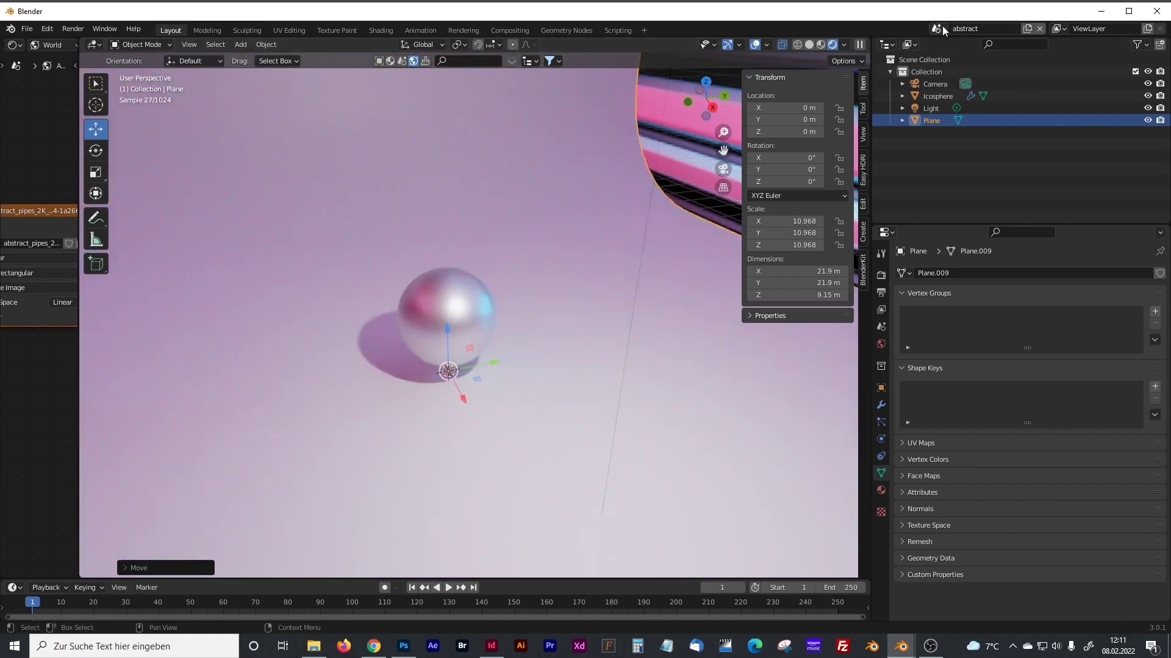
{"action": "left_click", "coordinate": [940, 29]}
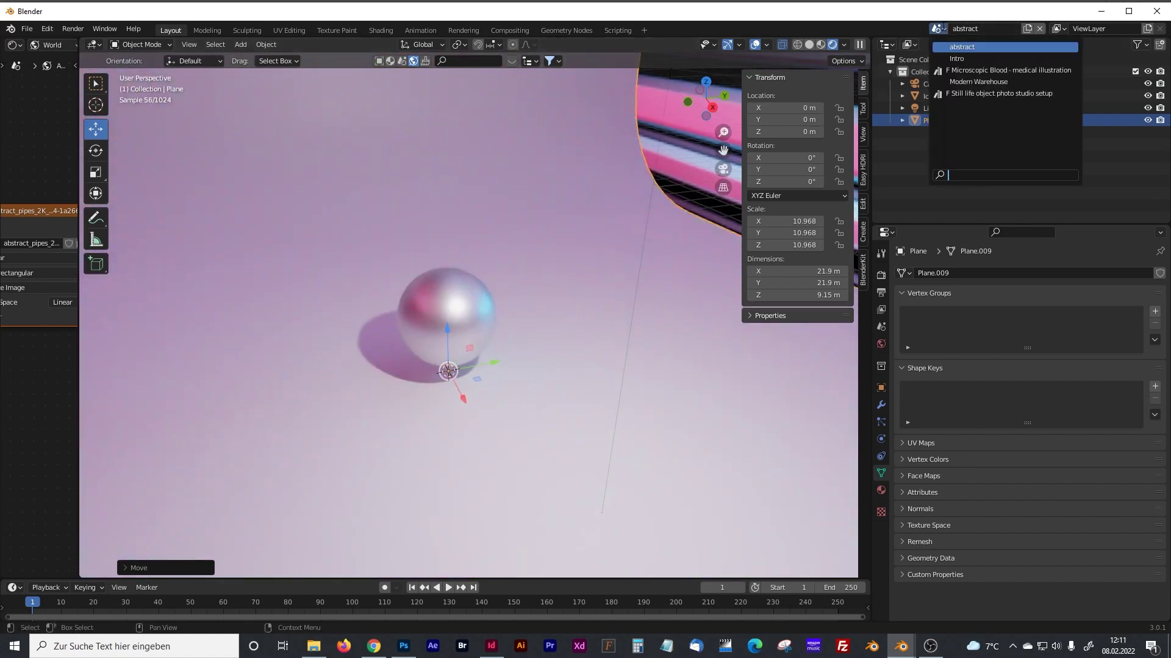
Step: Switch to the Still life photo studio scene, orbit the white backdrop, and select the area light
{"action": "left_click", "coordinate": [970, 92]}
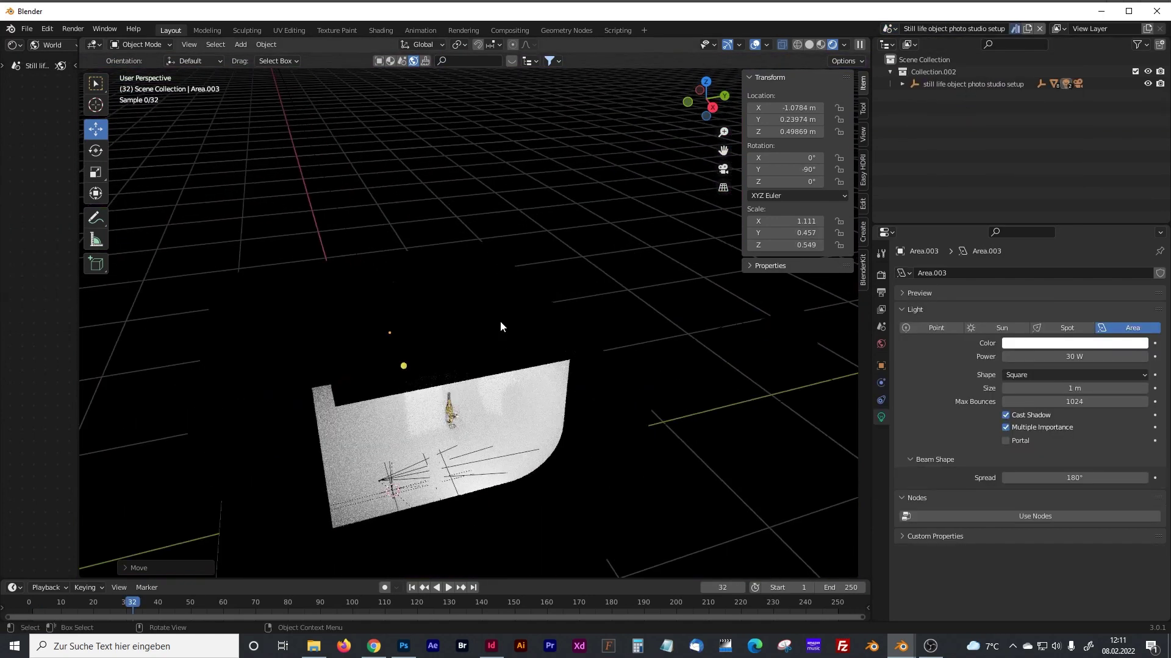
{"action": "mouse_move", "coordinate": [500, 321]}
{"action": "middle_mouse_down"}
{"action": "mouse_move", "coordinate": [509, 325]}
{"action": "mouse_move", "coordinate": [544, 288]}
{"action": "mouse_move", "coordinate": [562, 321]}
{"action": "mouse_move", "coordinate": [526, 272]}
{"action": "mouse_move", "coordinate": [598, 286]}
{"action": "mouse_move", "coordinate": [591, 321]}
{"action": "mouse_move", "coordinate": [600, 269]}
{"action": "mouse_move", "coordinate": [563, 276]}
{"action": "mouse_move", "coordinate": [588, 295]}
{"action": "mouse_move", "coordinate": [525, 350]}
{"action": "mouse_move", "coordinate": [487, 317]}
{"action": "middle_mouse_up"}
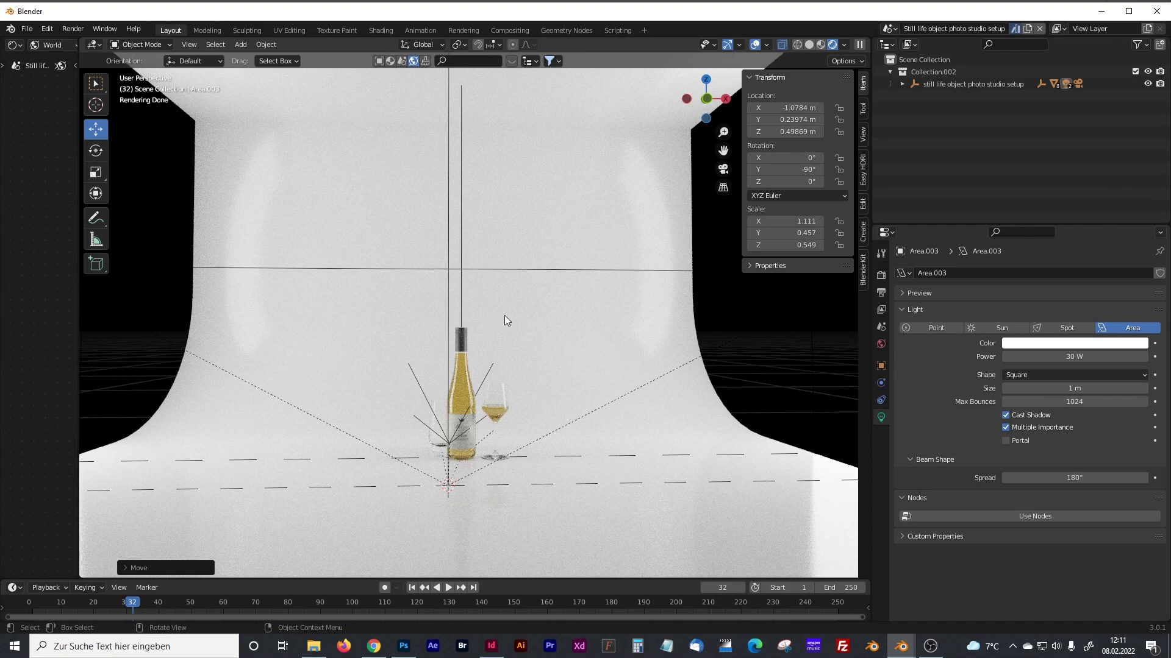
{"action": "scroll", "coordinate": [503, 315], "scroll_direction": "down", "scroll_amount": 3}
{"action": "middle_click_drag", "start_coordinate": [506, 301], "coordinate": [505, 309]}
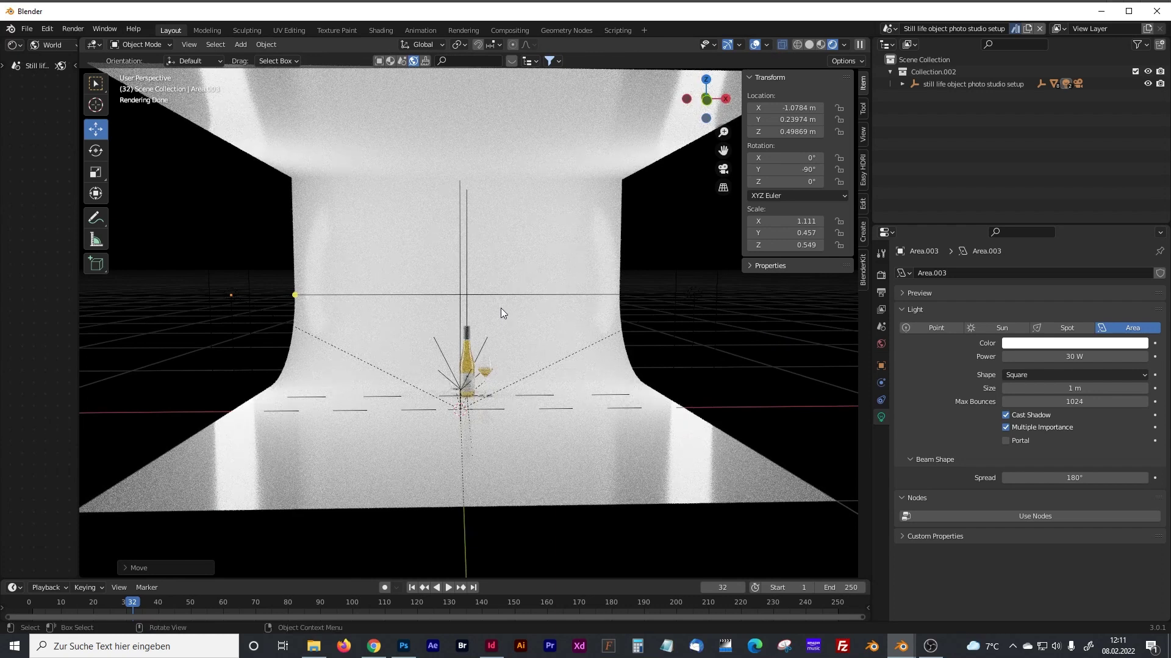
{"action": "middle_click_drag", "start_coordinate": [395, 286], "coordinate": [511, 298]}
{"action": "left_click", "coordinate": [530, 264]}
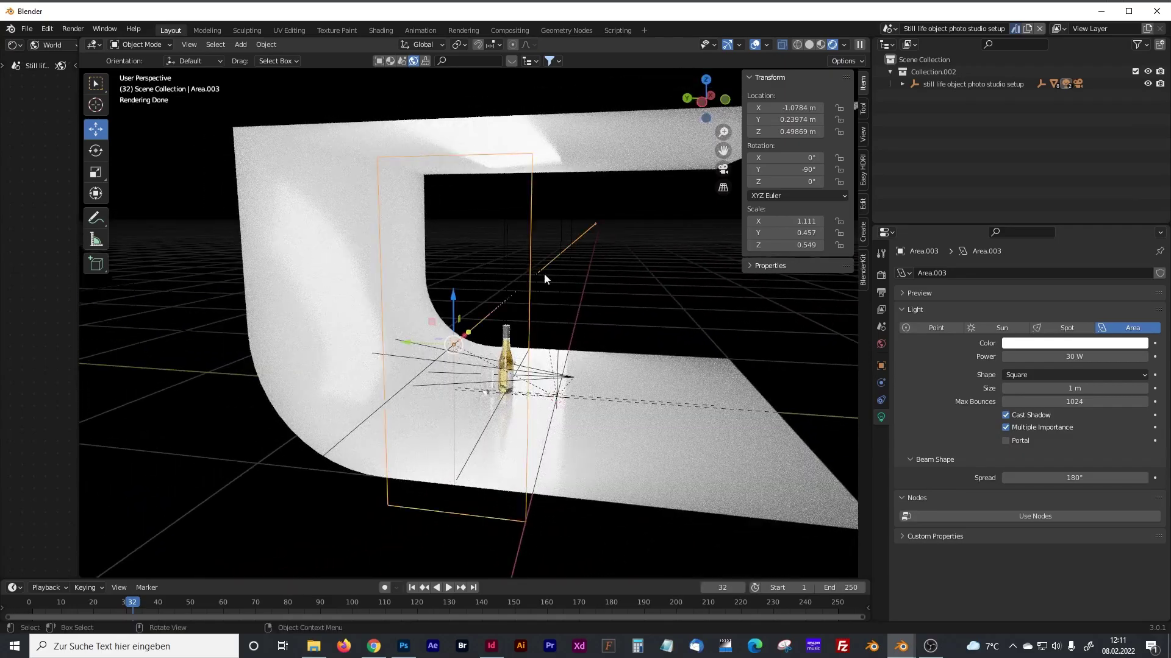
{"action": "middle_click_drag", "start_coordinate": [599, 303], "coordinate": [866, 412]}
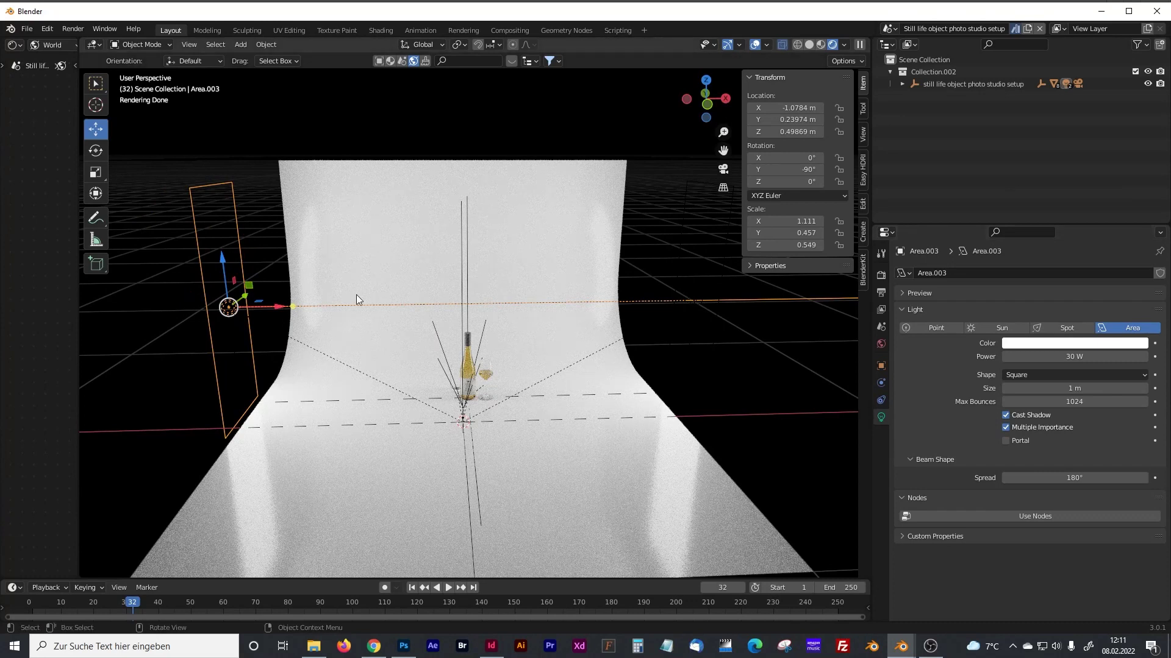
{"action": "key", "text": "g"}
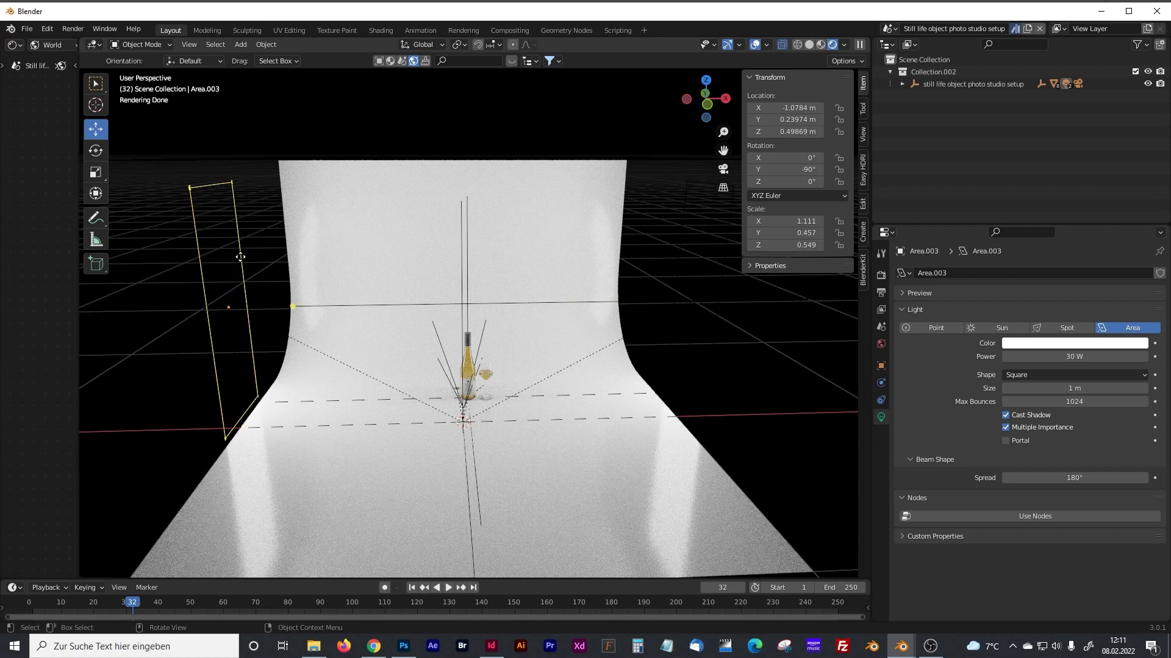
{"action": "right_click", "coordinate": [241, 257]}
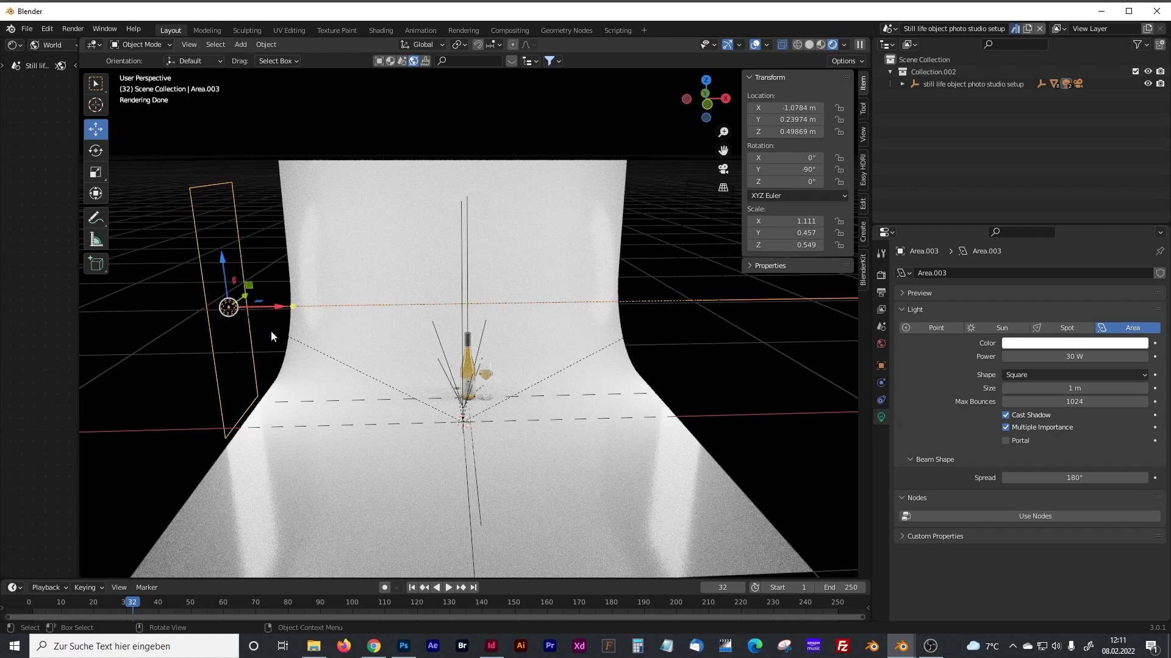
{"action": "left_click", "coordinate": [383, 260]}
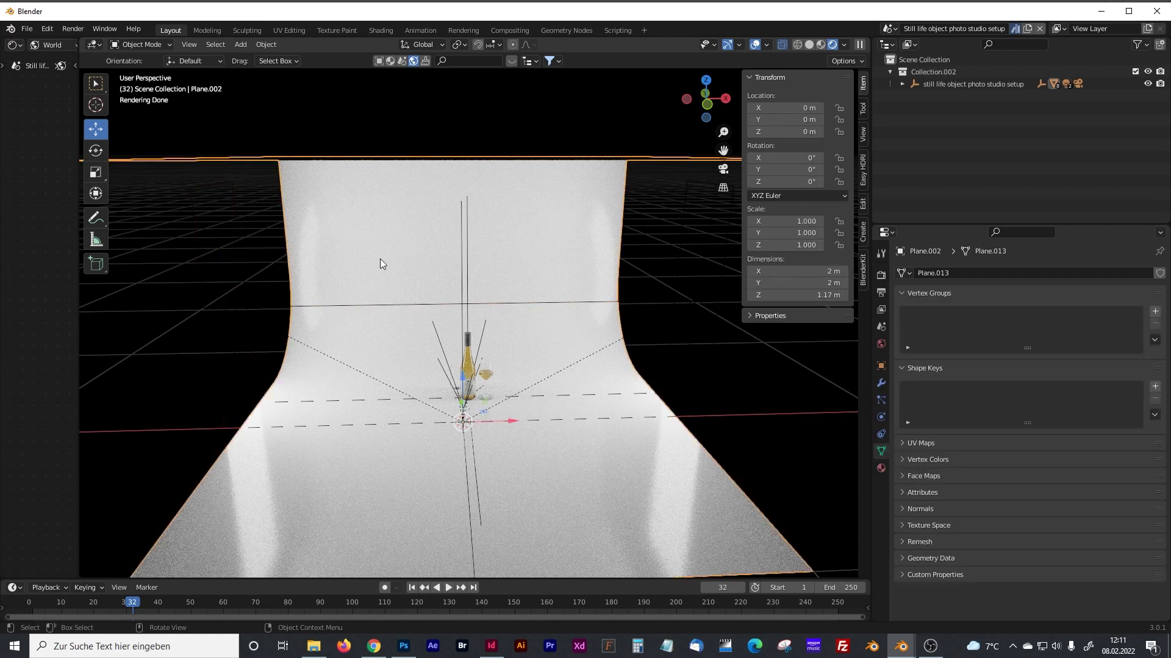
{"action": "left_click", "coordinate": [234, 269]}
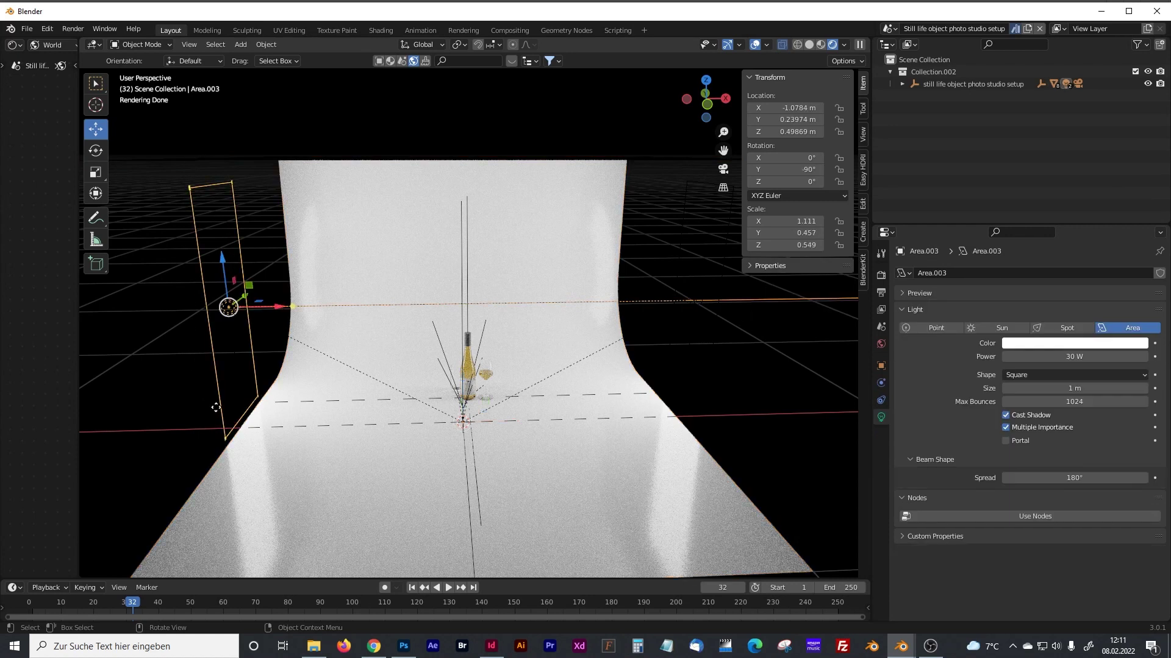
{"action": "left_click", "coordinate": [528, 208]}
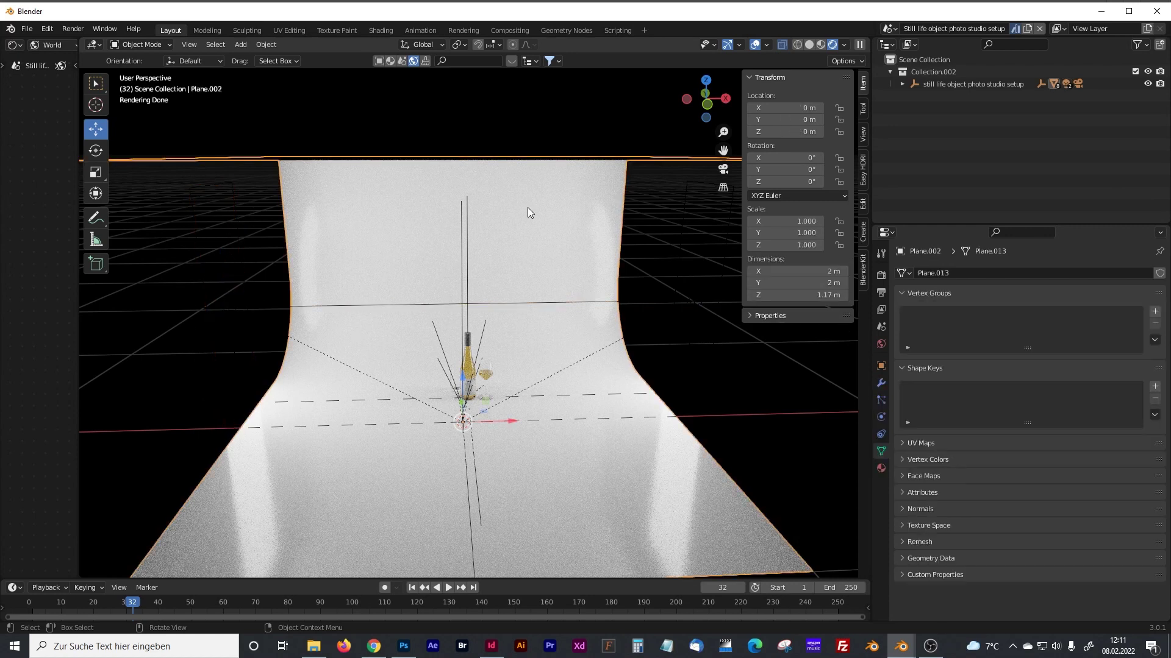
{"action": "left_click", "coordinate": [550, 115]}
{"action": "left_click", "coordinate": [244, 250]}
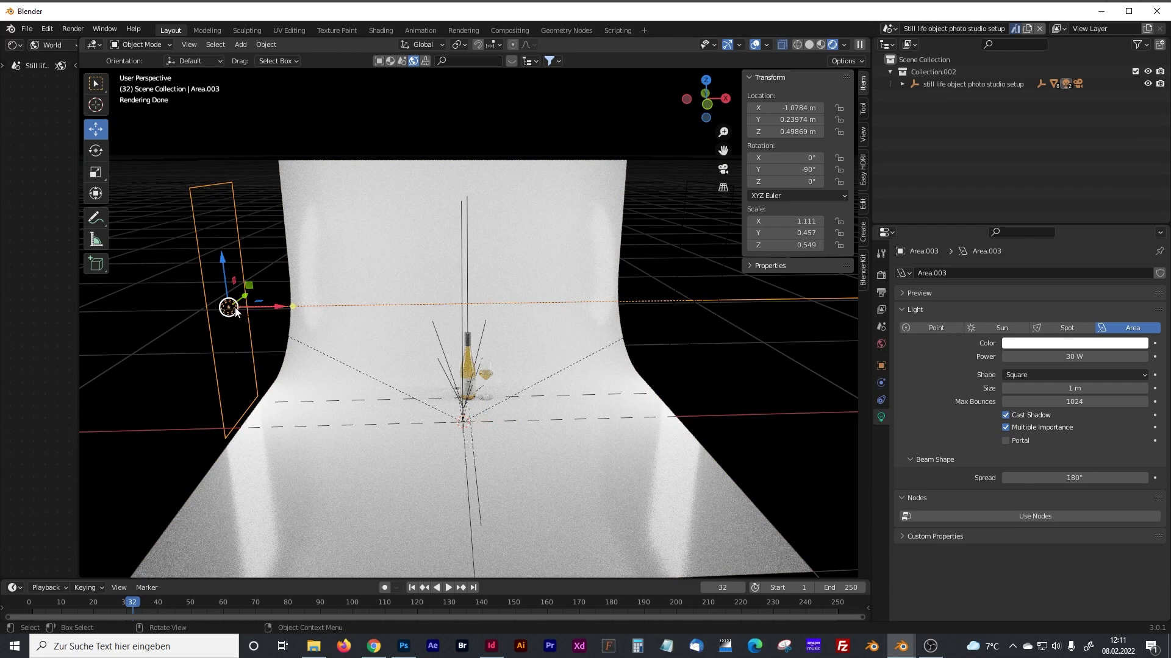
Step: Add a plane, shift it left and rotate it -90° on Y
{"action": "key", "text": "shift+a"}
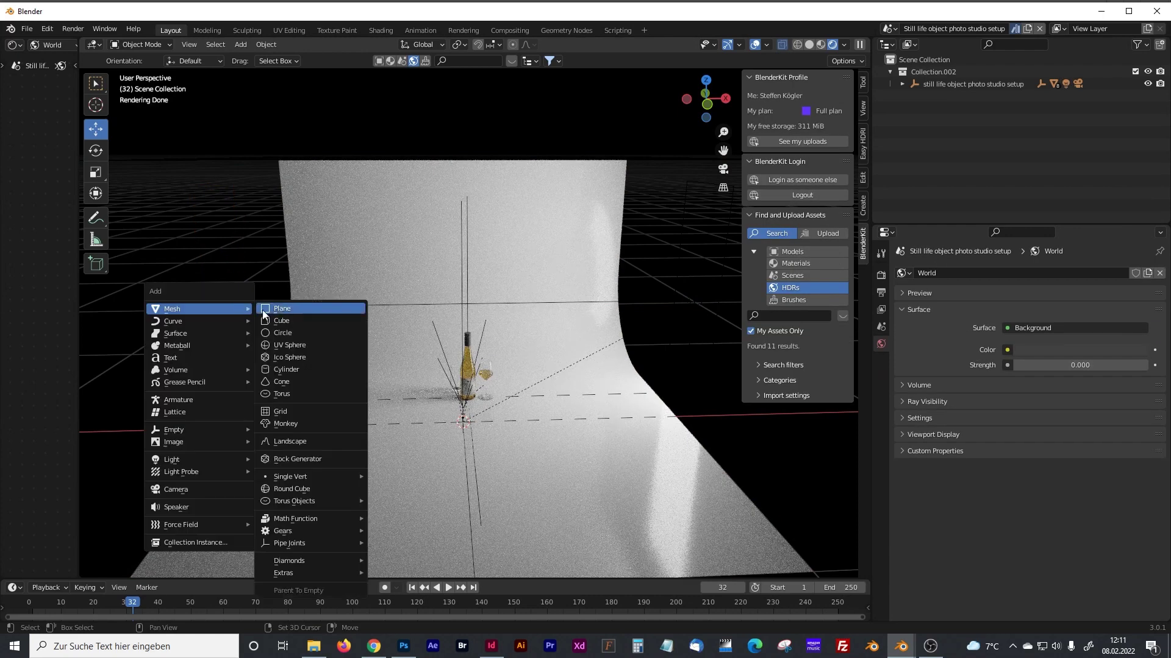
{"action": "left_click", "coordinate": [279, 310]}
{"action": "left_click_drag", "start_coordinate": [517, 420], "coordinate": [399, 424]}
{"action": "key", "text": "r"}
{"action": "type", "text": "y"}
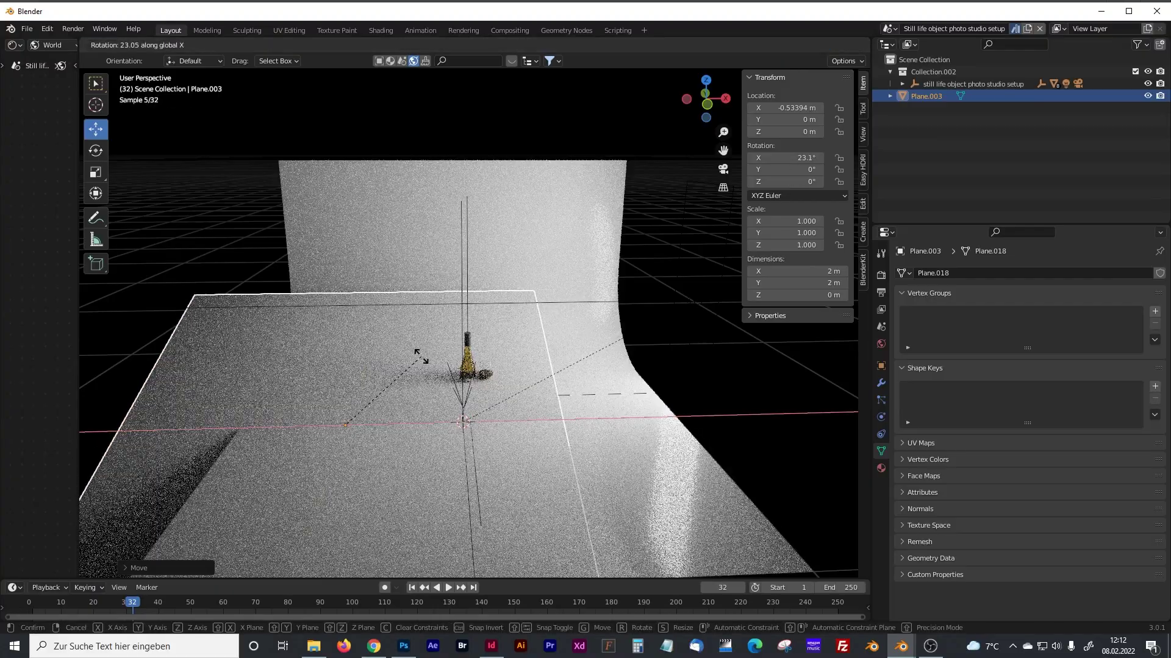
{"action": "type", "text": "-90"}
{"action": "key", "text": "Return"}
Step: Move the panel further left, scale it to 0.559 on Y, and widen the editor area
{"action": "key", "text": "g"}
{"action": "key", "text": "x"}
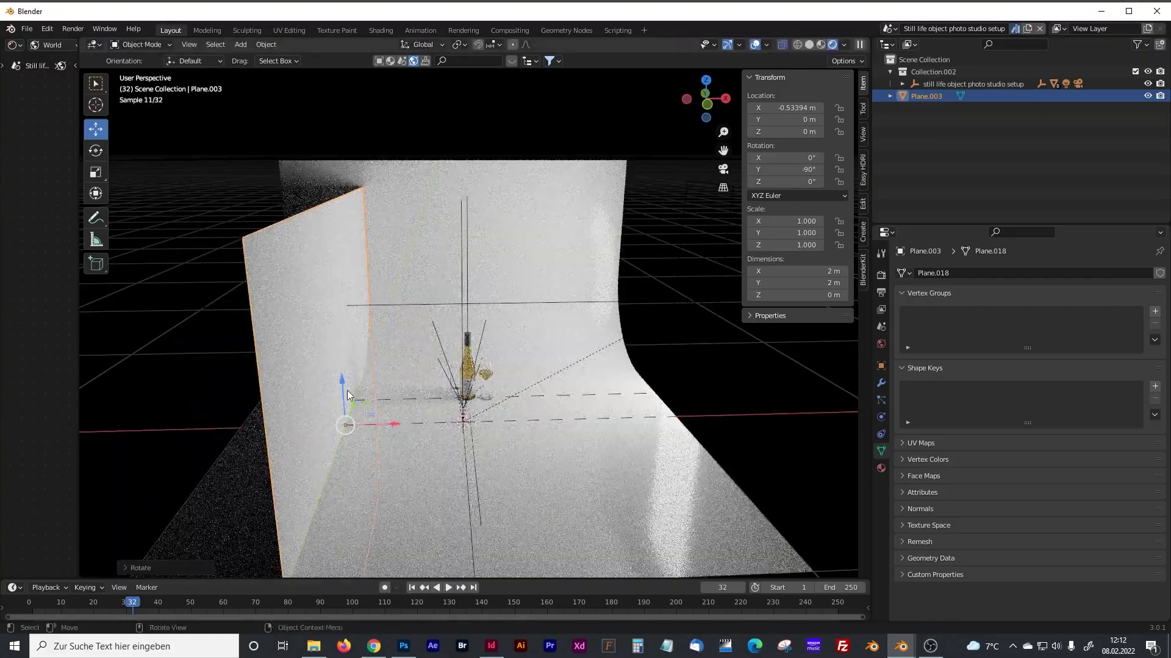
{"action": "left_click", "coordinate": [313, 356]}
{"action": "key", "text": "s"}
{"action": "key", "text": "y"}
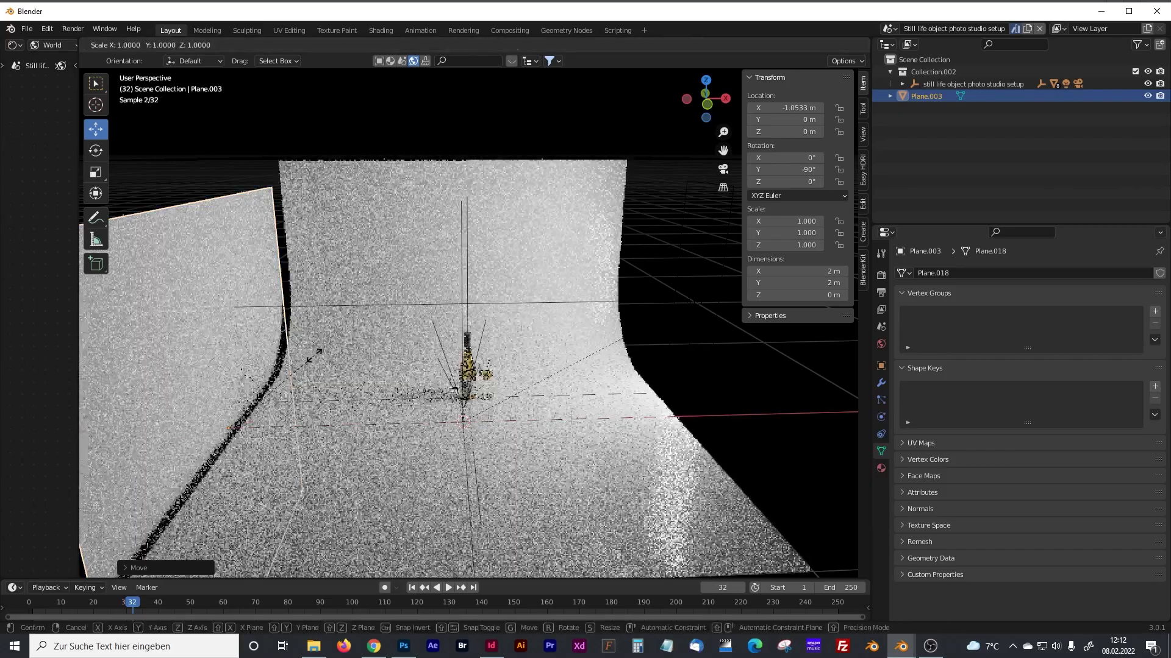
{"action": "left_click", "coordinate": [101, 109]}
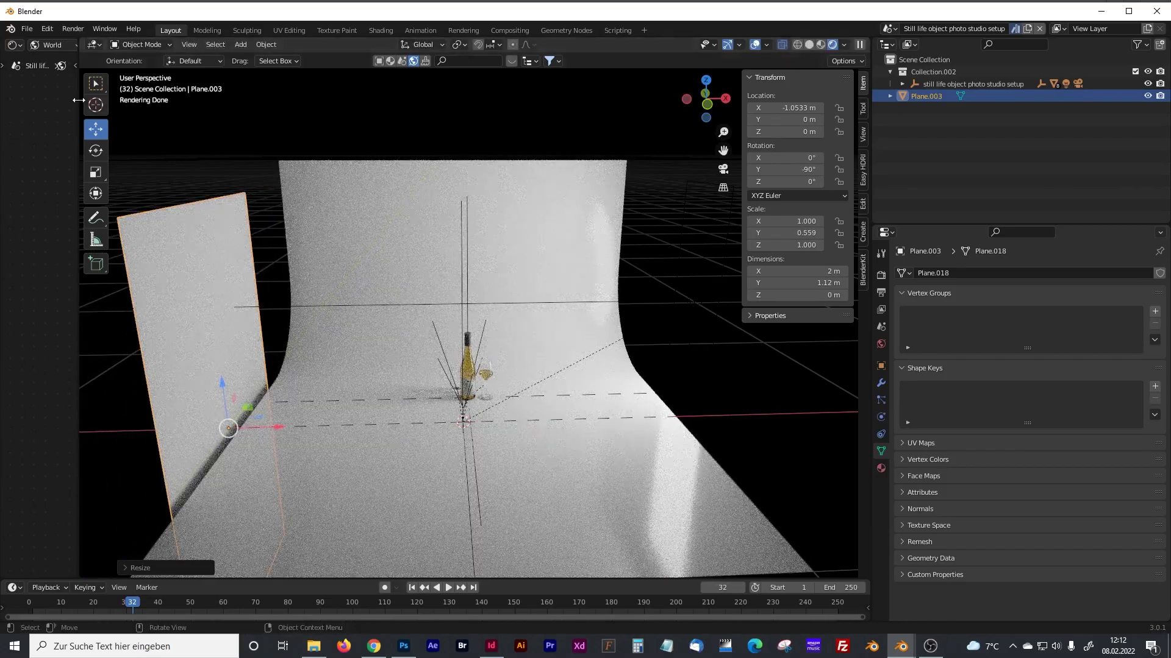
{"action": "left_click_drag", "start_coordinate": [79, 116], "coordinate": [325, 117]}
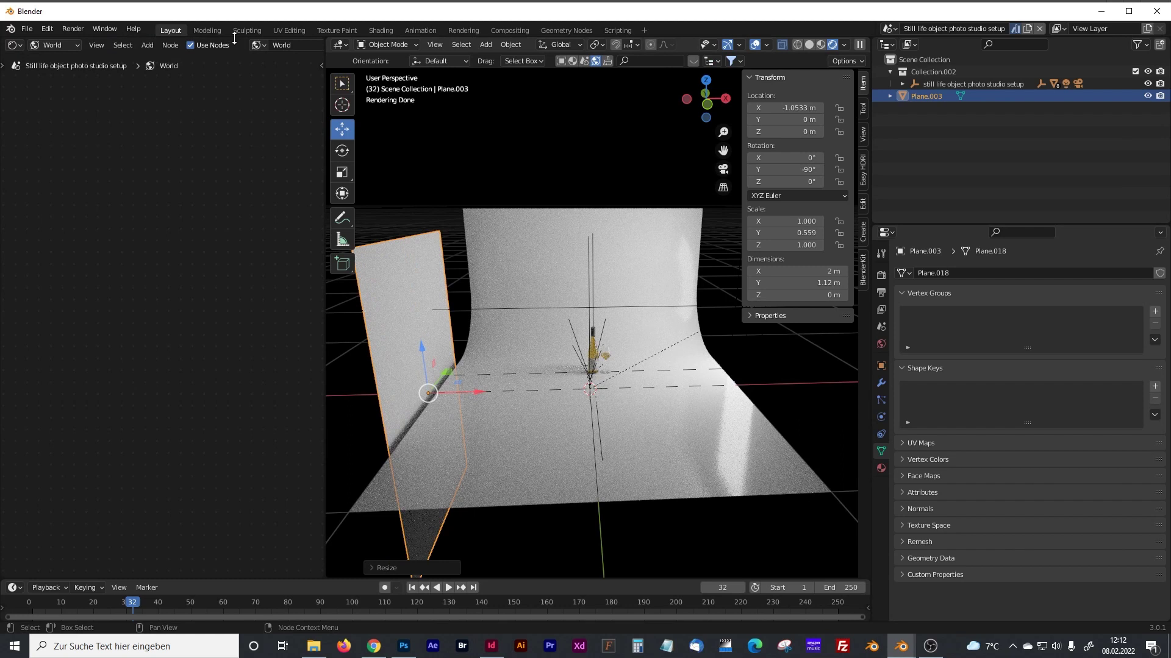
Step: Show the plane's object material nodes and set Emission to white at strength 10.4
{"action": "left_click", "coordinate": [20, 48]}
{"action": "left_click", "coordinate": [56, 45]}
{"action": "left_click", "coordinate": [58, 59]}
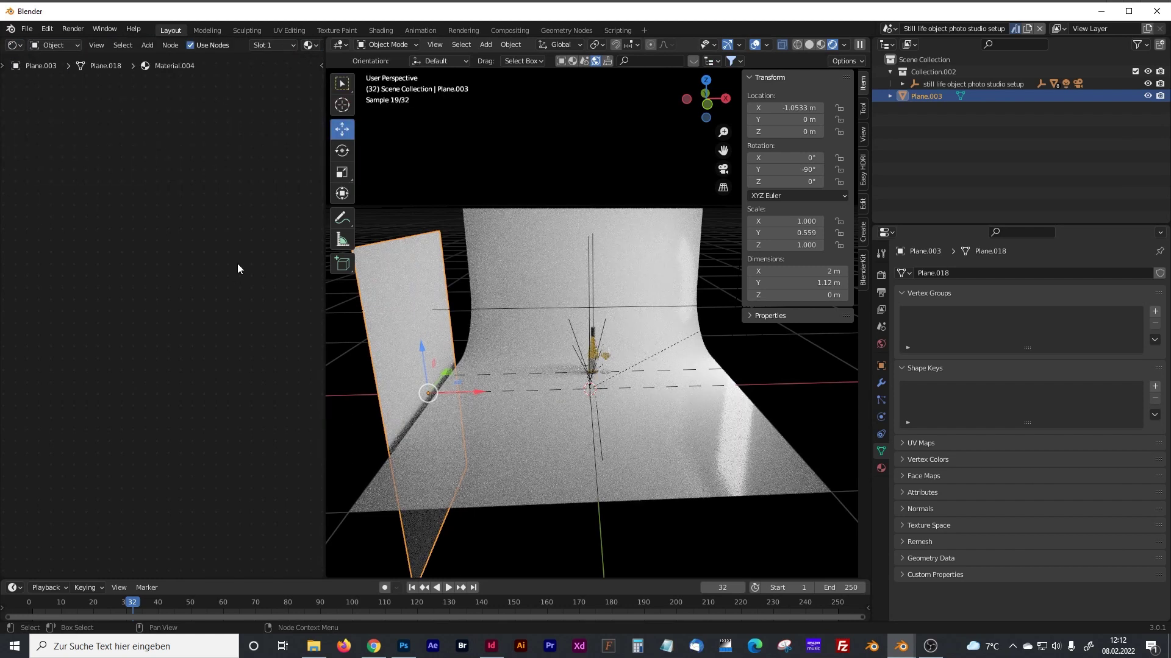
{"action": "key", "text": "Home"}
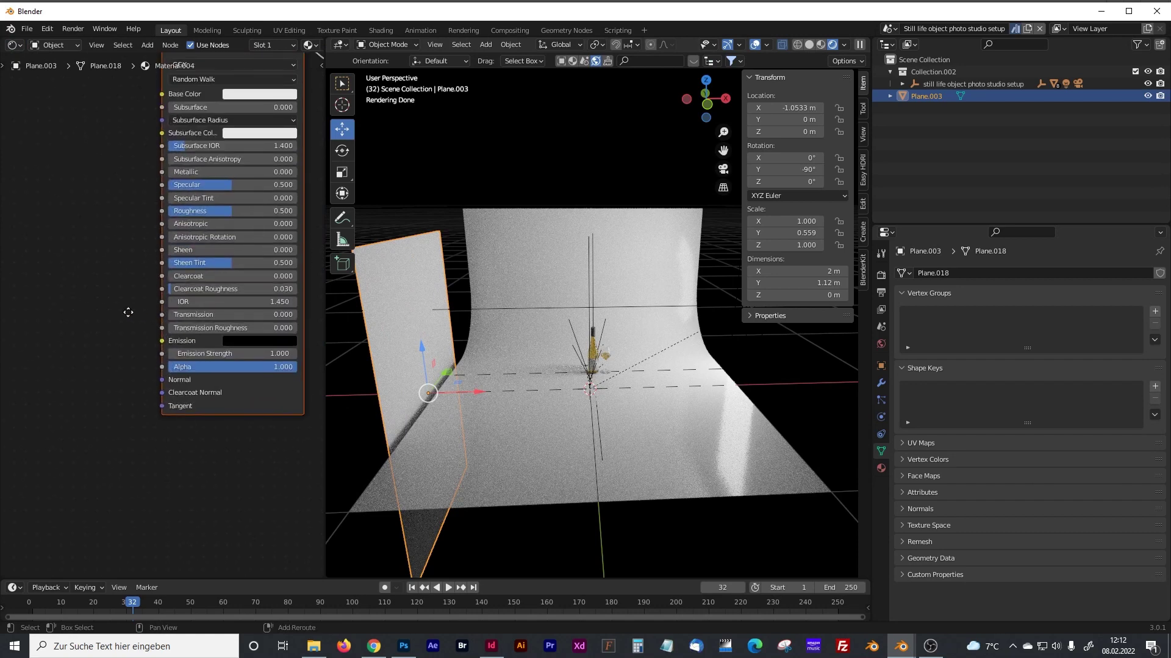
{"action": "left_click", "coordinate": [200, 346]}
{"action": "left_click_drag", "start_coordinate": [277, 246], "coordinate": [277, 178]}
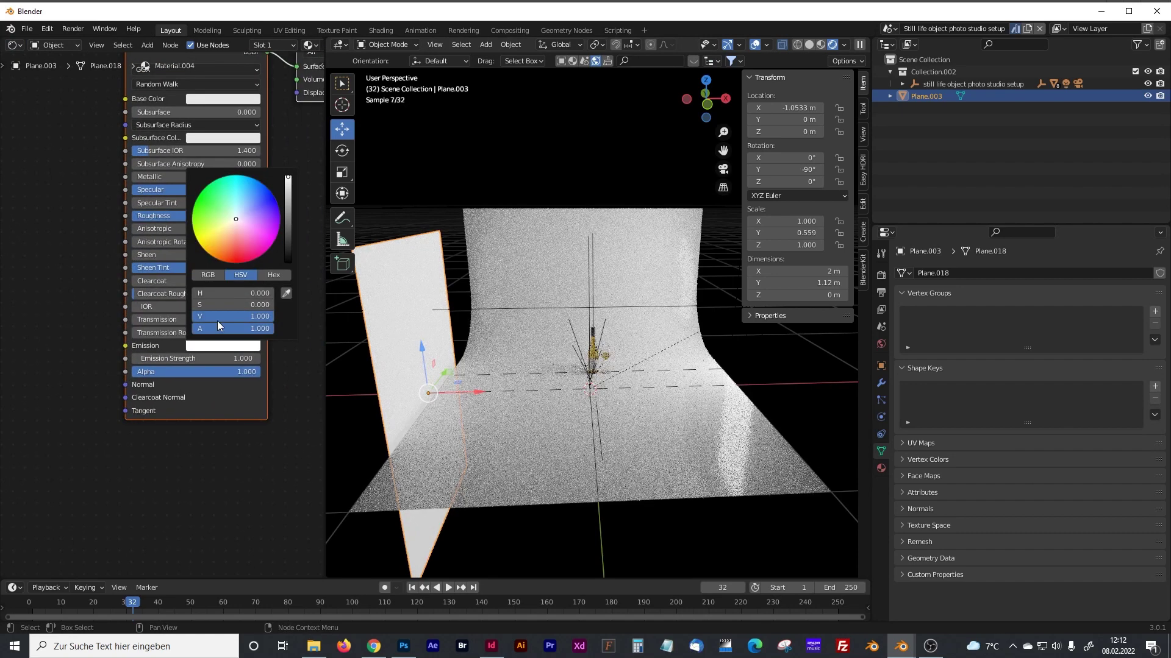
{"action": "left_click_drag", "start_coordinate": [190, 359], "coordinate": [196, 359]}
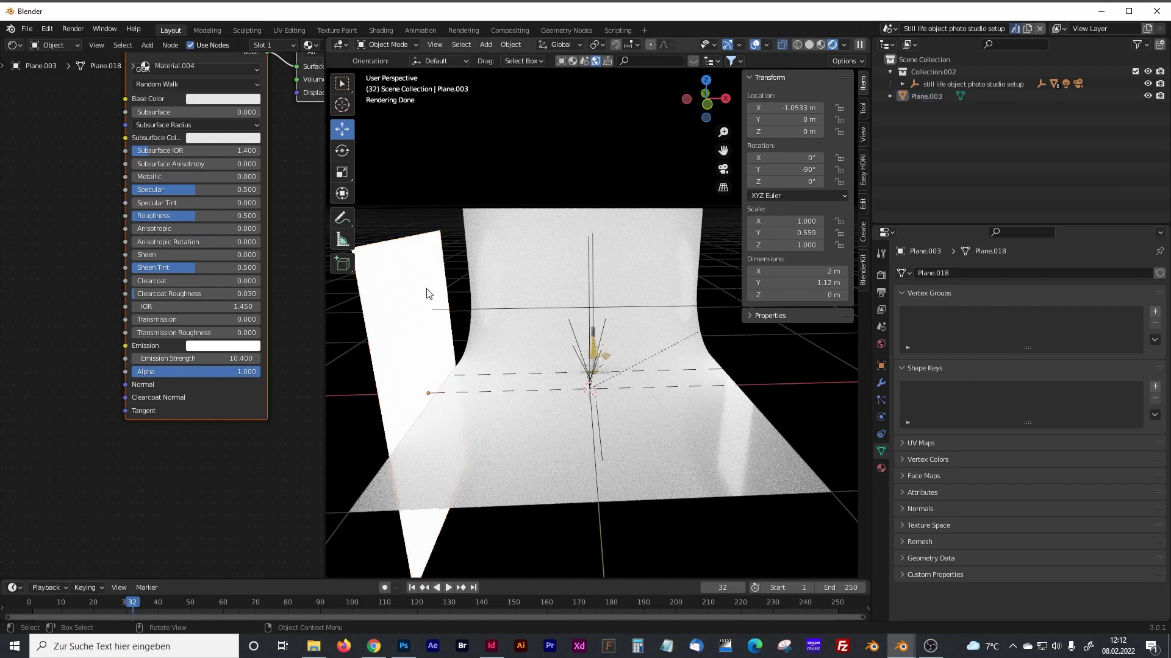
Step: Raise the glowing panel slightly to 0.21797 m on Z
{"action": "left_click_drag", "start_coordinate": [421, 349], "coordinate": [426, 312]}
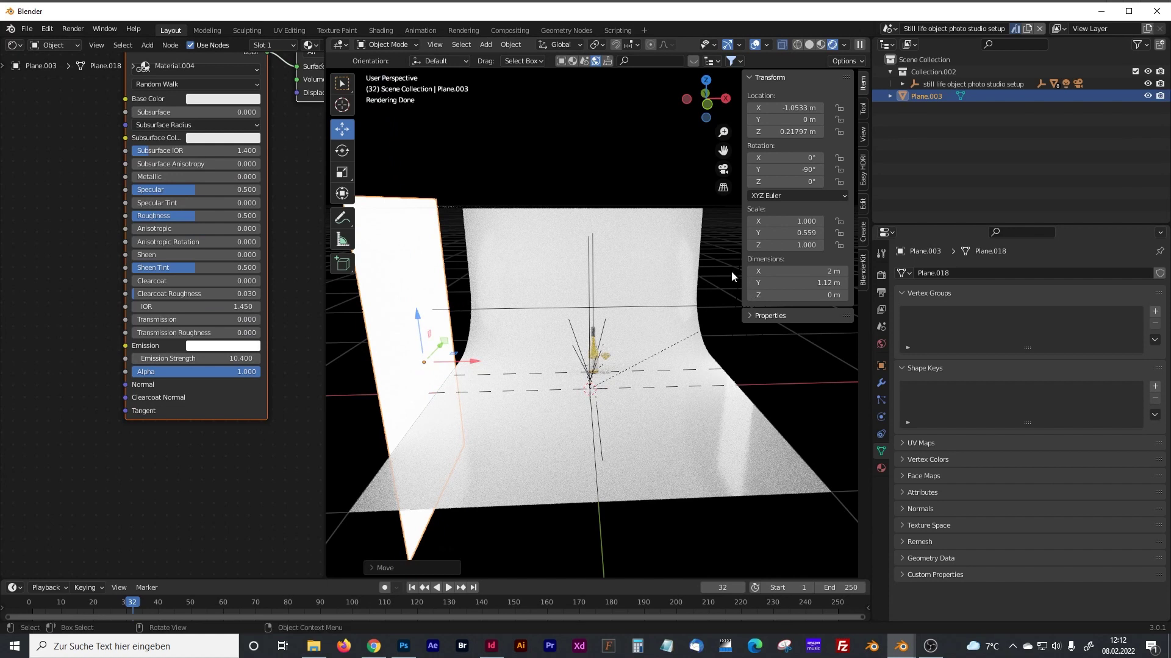
{"action": "middle_click_drag", "start_coordinate": [656, 276], "coordinate": [652, 278]}
{"action": "left_click", "coordinate": [889, 28]}
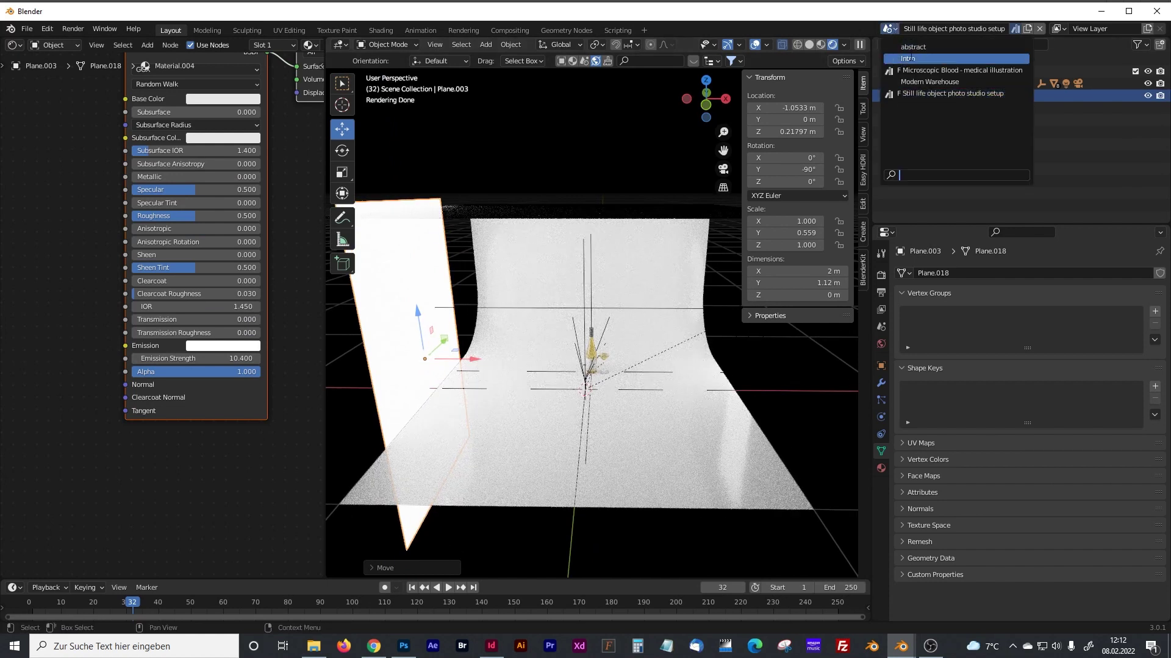
Step: Switch to 'F Microscopic Blood - medical illustration' and view it through its camera in an enlarged viewport
{"action": "left_click", "coordinate": [923, 70]}
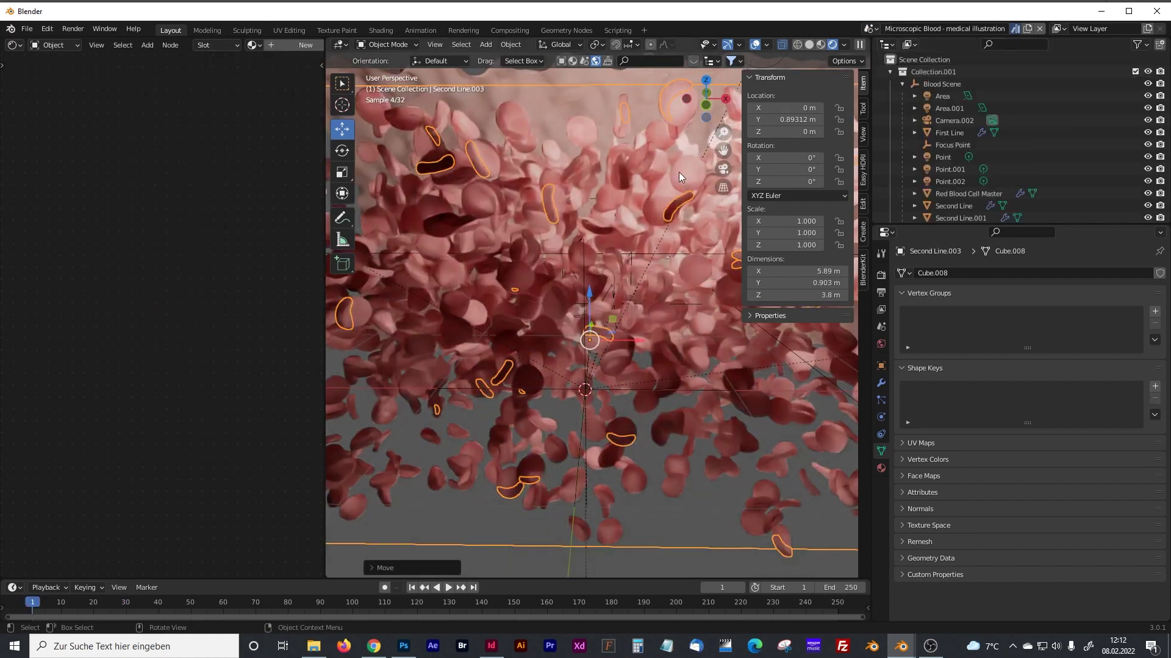
{"action": "middle_click_drag", "start_coordinate": [567, 280], "coordinate": [596, 297]}
{"action": "key", "text": "KP_0"}
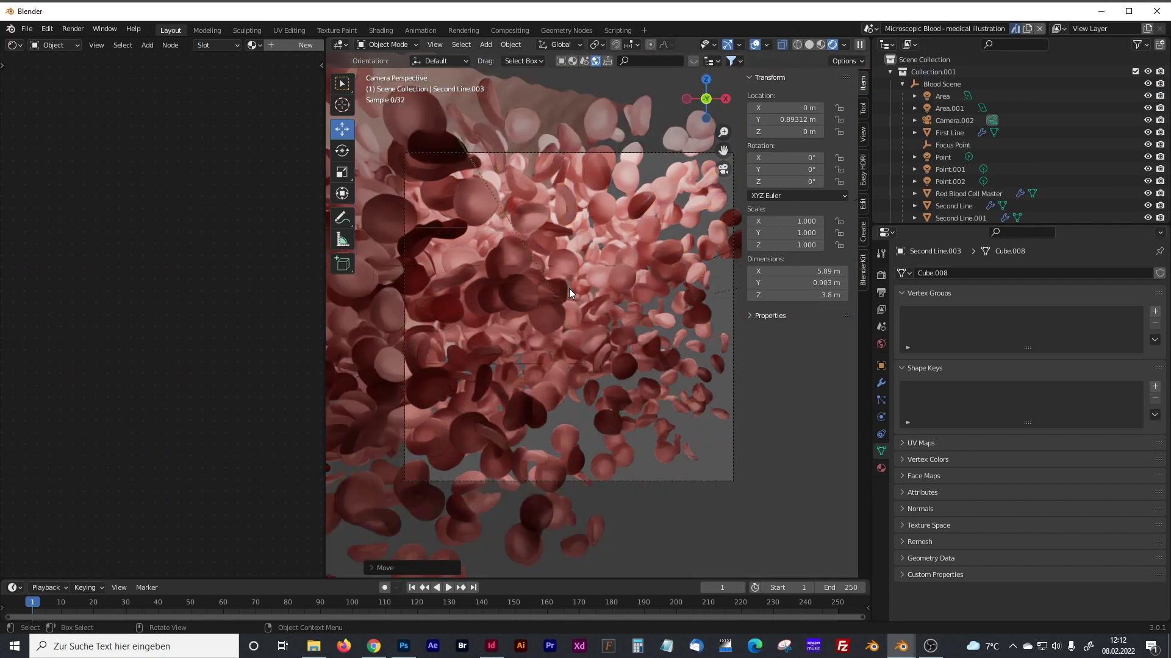
{"action": "scroll", "coordinate": [569, 287], "scroll_direction": "down", "scroll_amount": 1}
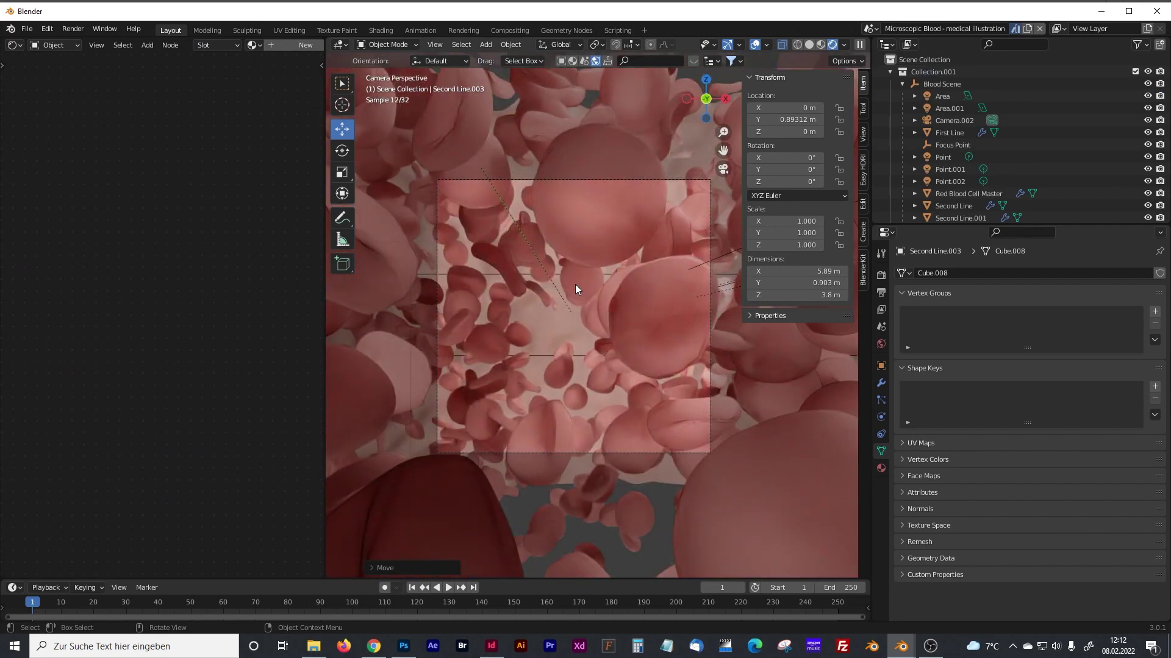
{"action": "key", "text": "n"}
{"action": "left_click_drag", "start_coordinate": [325, 229], "coordinate": [29, 228]}
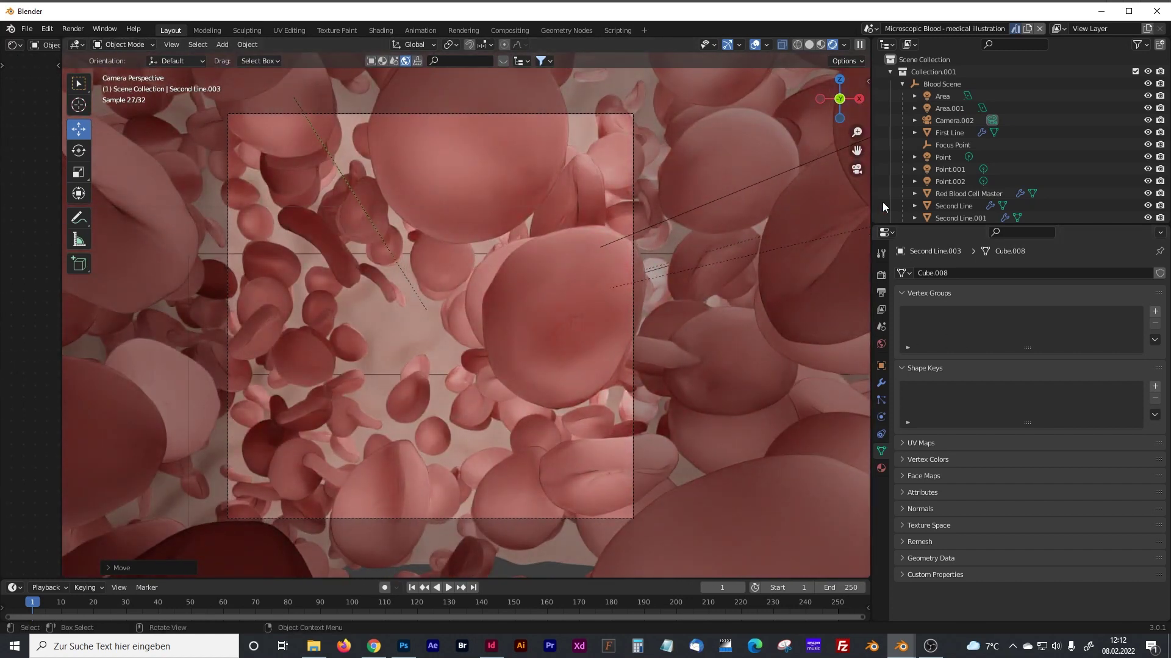
Step: Set Camera.002's type to Panoramic with Equirectangular projection
{"action": "left_click", "coordinate": [945, 126]}
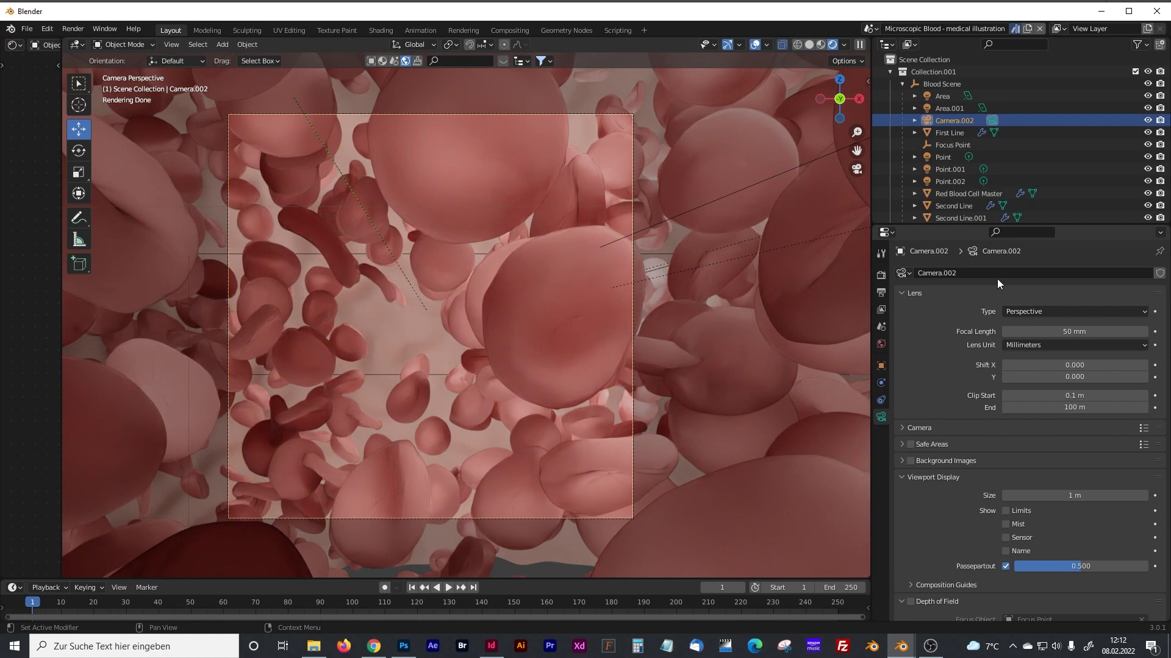
{"action": "left_click", "coordinate": [1012, 311]}
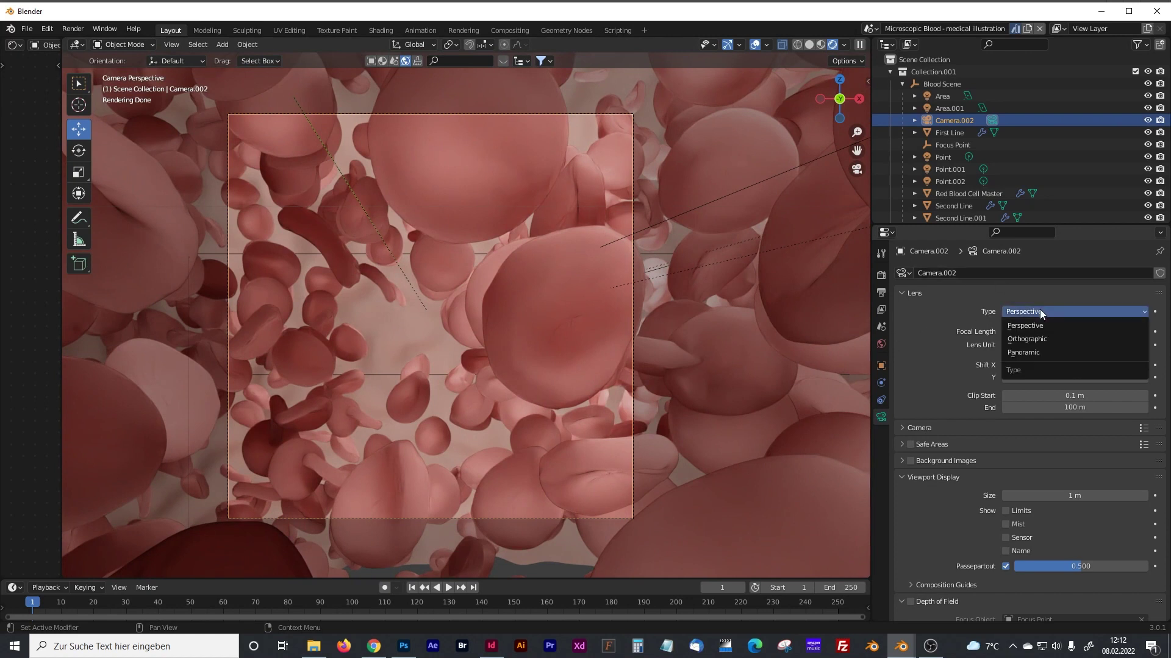
{"action": "left_click", "coordinate": [1026, 350]}
{"action": "left_click", "coordinate": [1021, 334]}
{"action": "left_click", "coordinate": [1026, 344]}
{"action": "scroll", "coordinate": [525, 297], "scroll_direction": "down", "scroll_amount": 4}
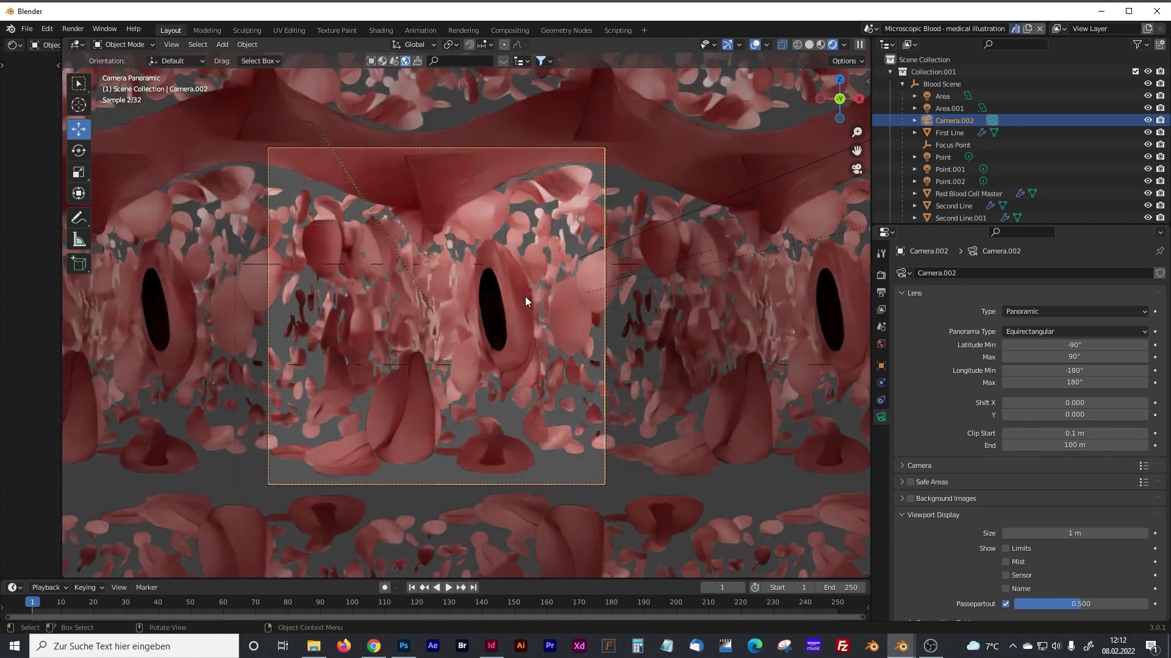